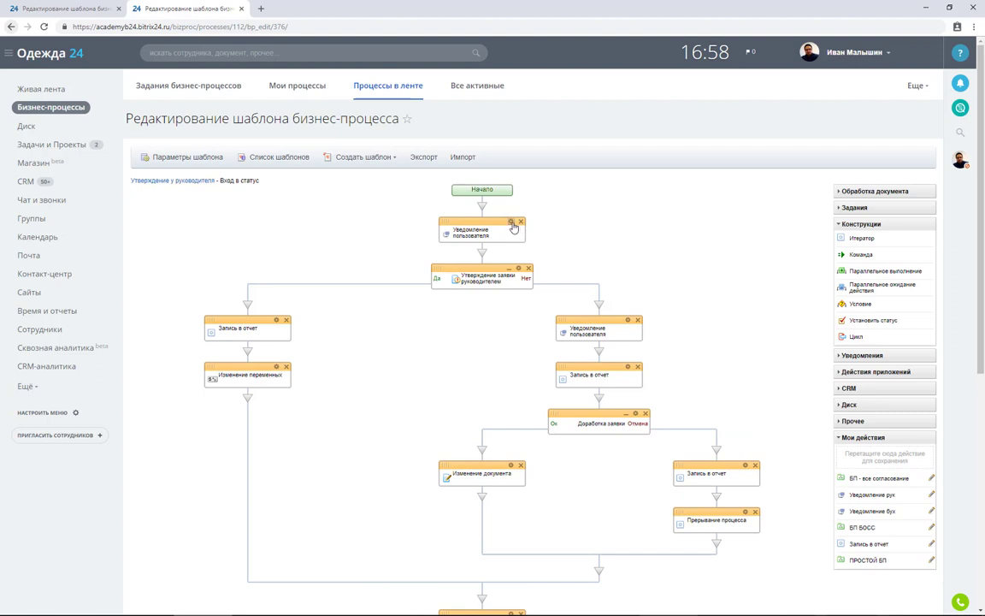
Remove the ending "доработана и ждет вашего одобрения" from the site text of the user notification at the start of the process
left_click(511, 221)
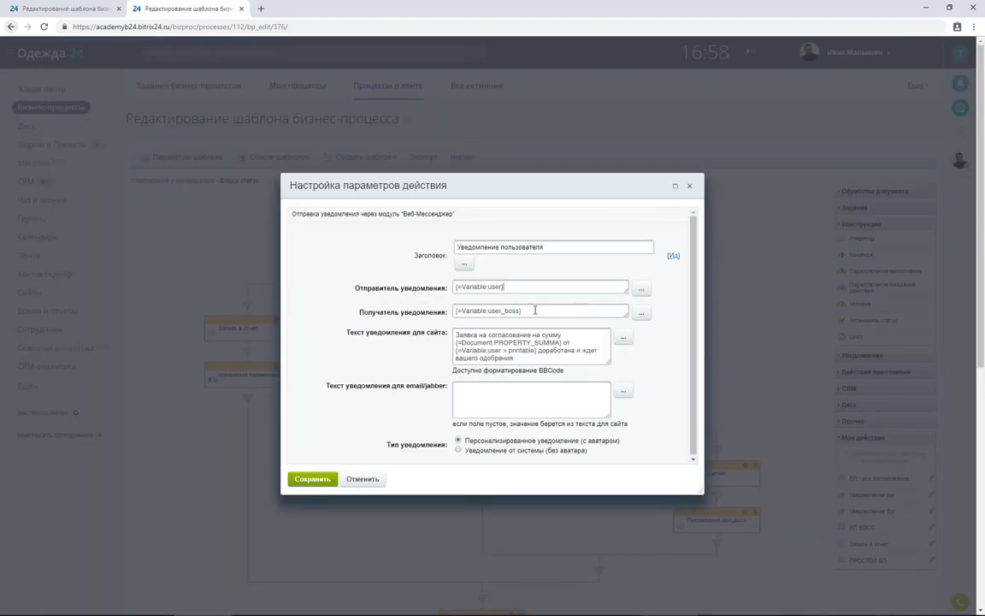
left_click(538, 310)
left_click_drag(538, 350, 587, 388)
key("BackSpace")
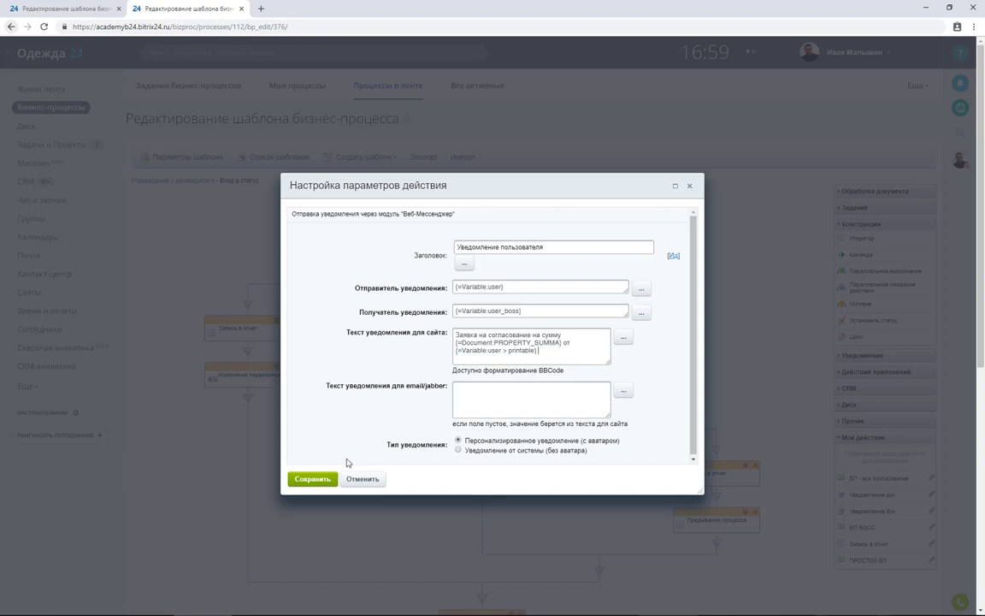
left_click(323, 478)
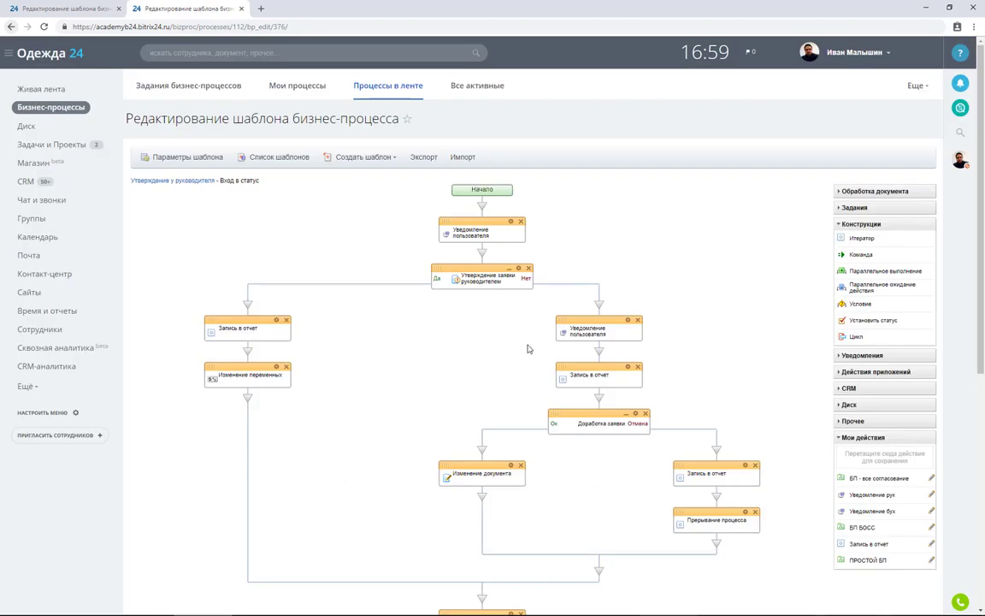
Change the option for showing the comment field in the manager's request approval action and save its settings
double_click(479, 267)
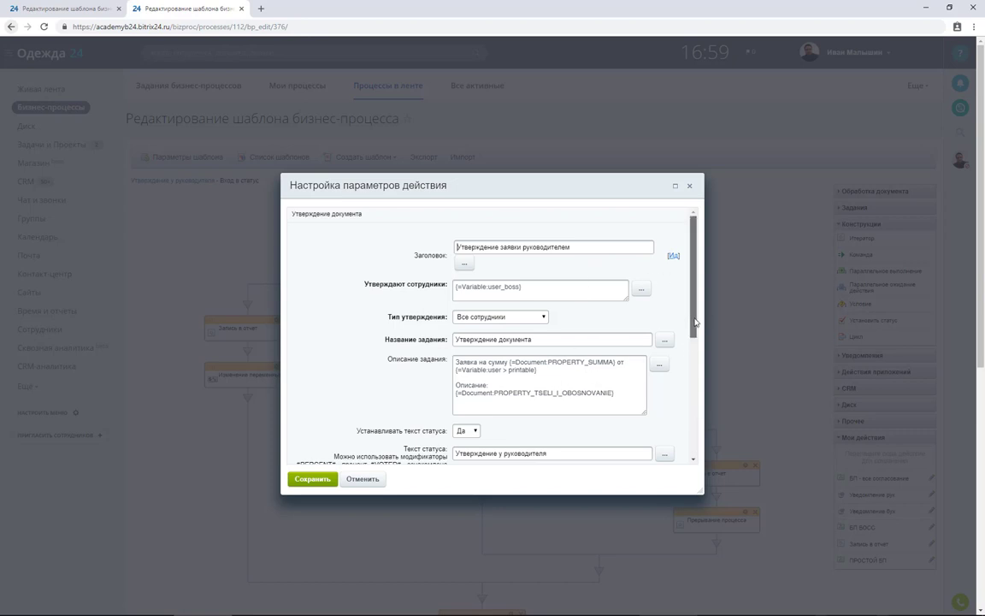
scroll(697, 365, "down", 2)
scroll(697, 365, "down", 3)
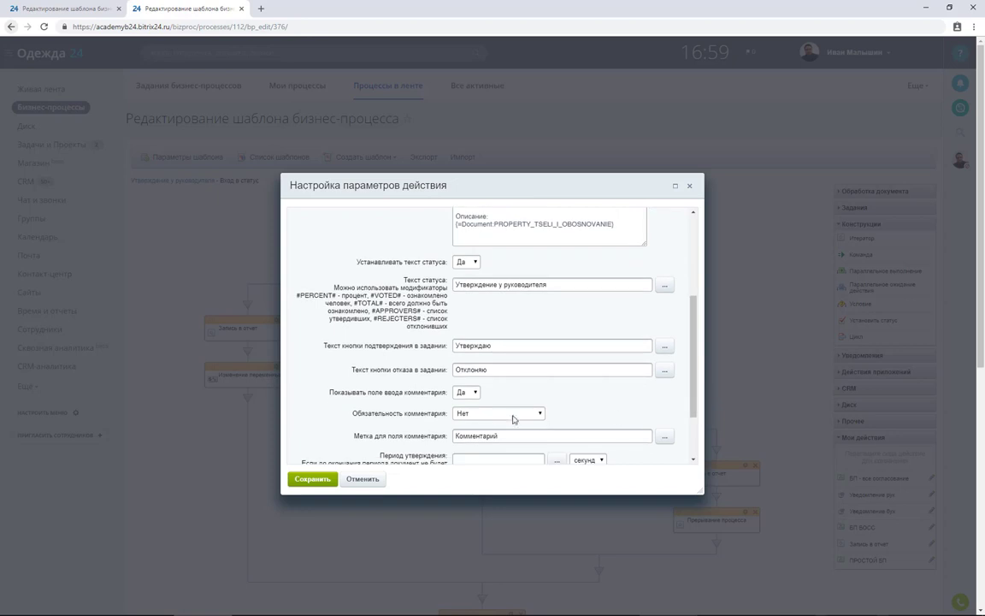
left_click(477, 393)
left_click(466, 409)
left_click(315, 478)
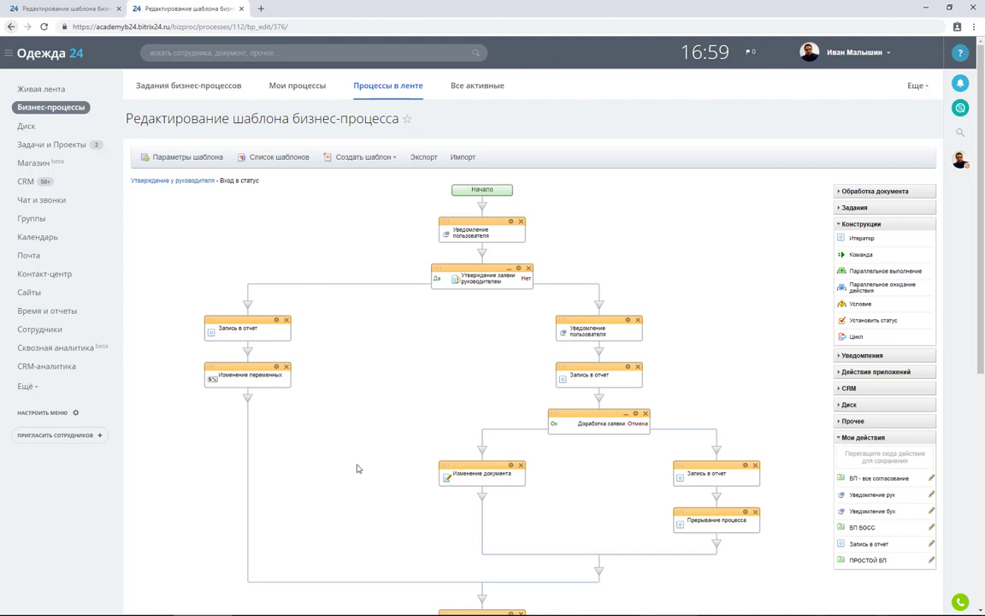
Check the report entry in the Да branch of the manager approval and delete the "Изменение переменных" action below it
double_click(280, 325)
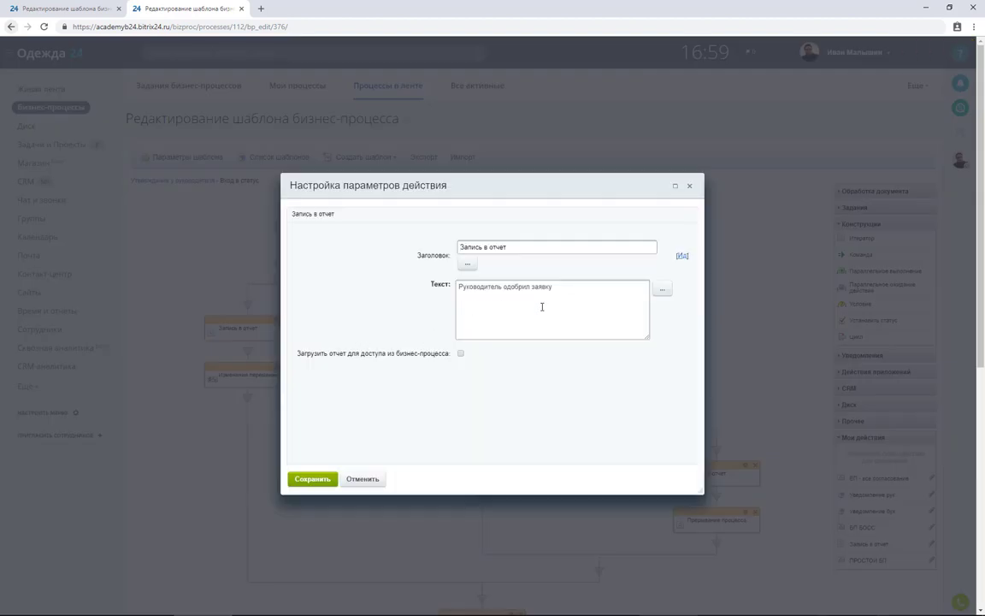
left_click(311, 479)
left_click(286, 366)
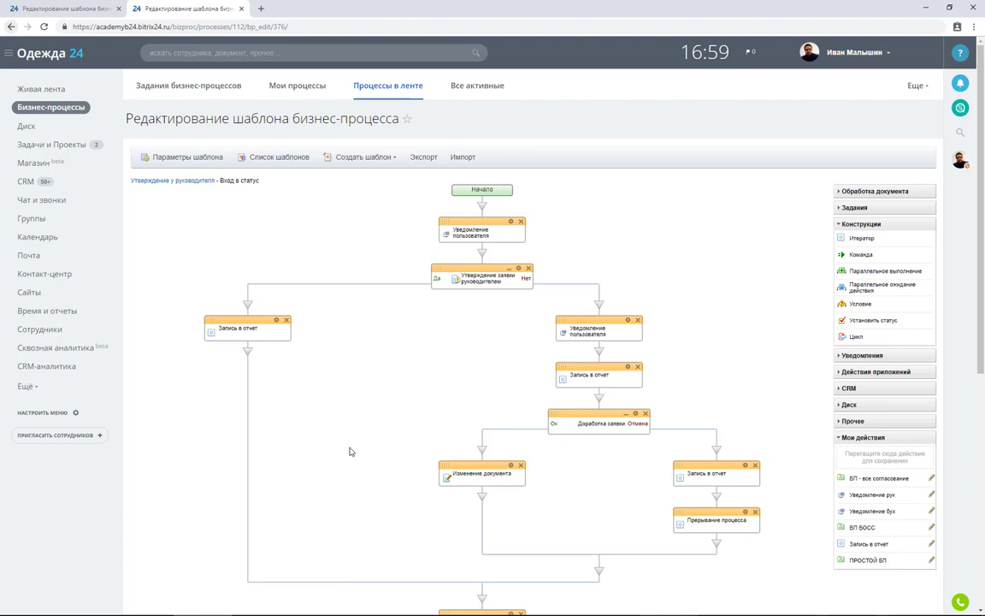
Place the "Сумма сделки" condition under the report entry in the Да branch and delete its accountant approval and user notification
scroll(350, 450, "down", 2)
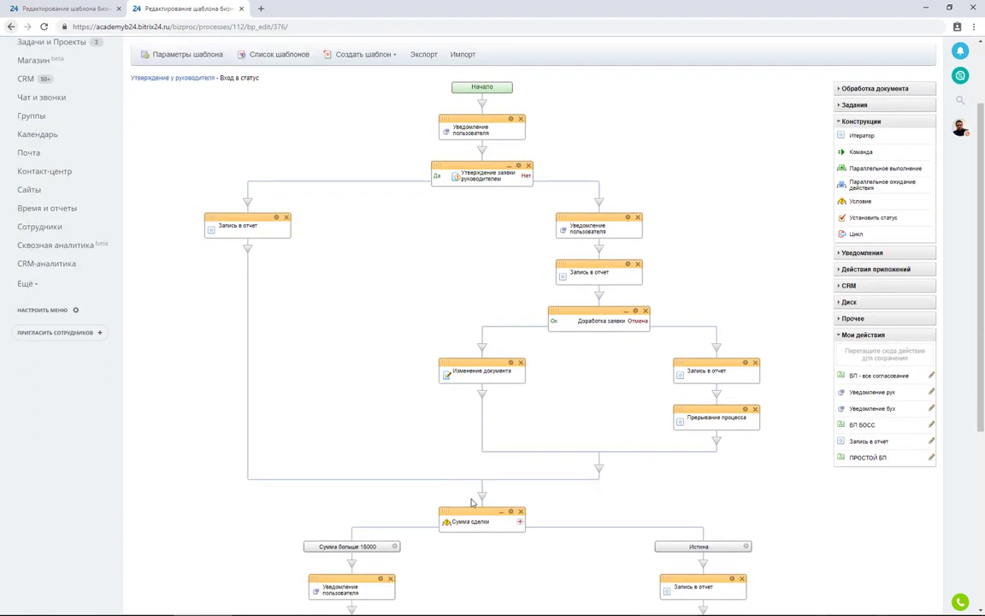
left_click_drag(479, 512, 247, 248)
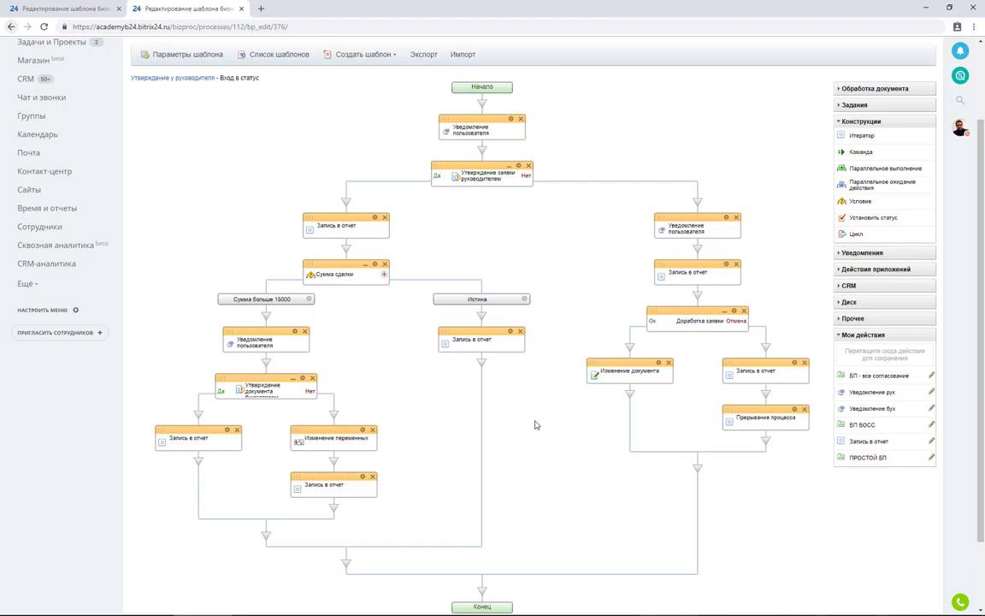
left_click(313, 378)
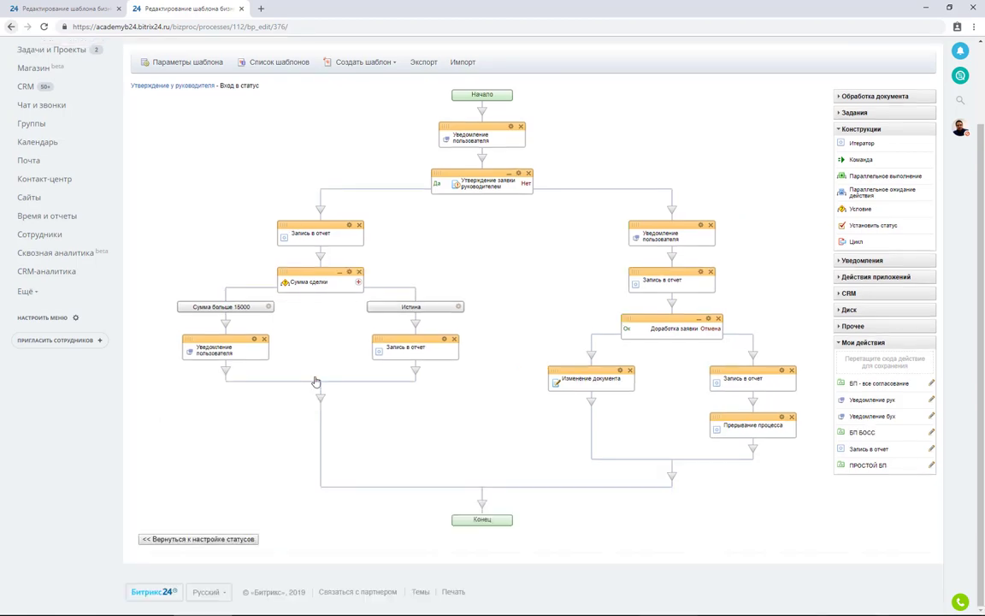
left_click(264, 339)
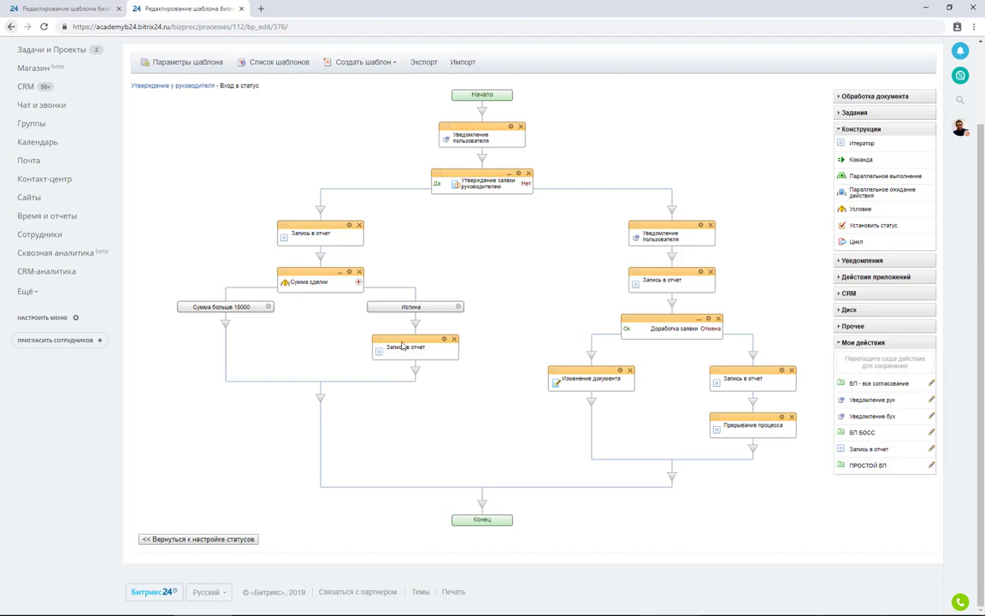
Copy the Истина branch's report entry into the "Сумма больше 15000" branch and set its text to "Сумма больше 15000, требуется одобрение бухгалтера"
left_click_drag(403, 338, 227, 321)
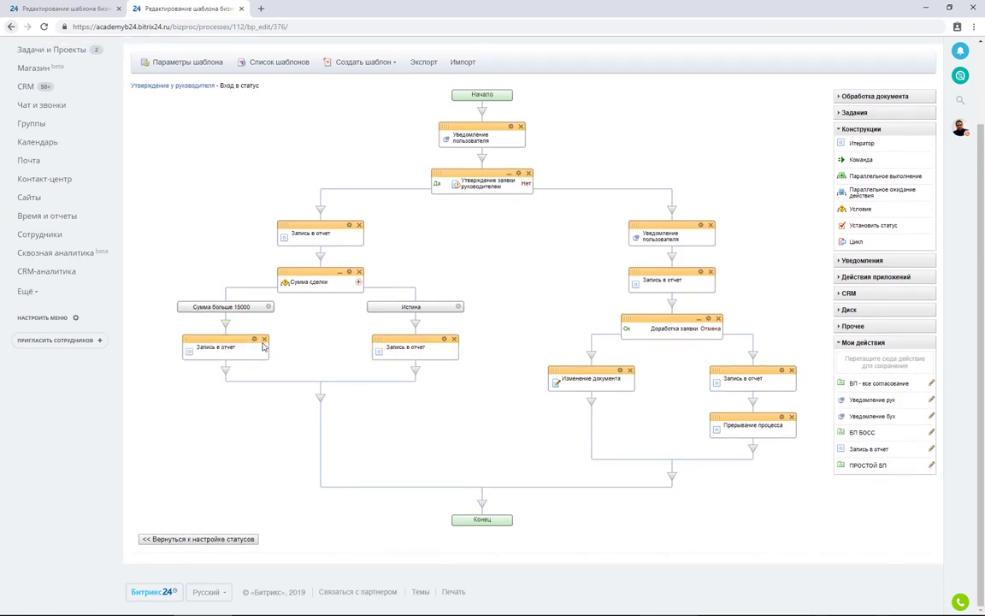
double_click(224, 347)
double_click(494, 287)
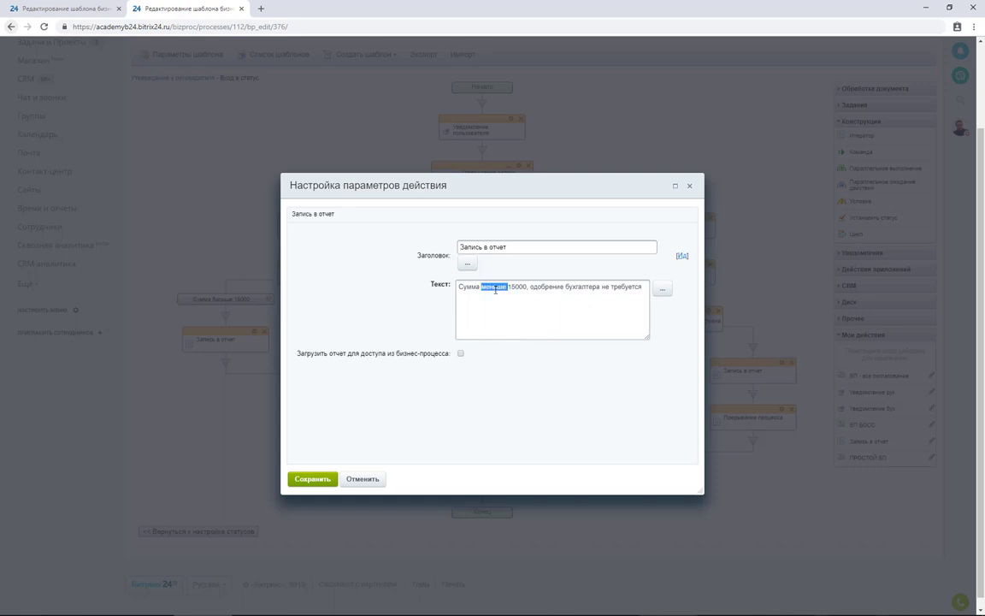
type("больше")
double_click(547, 287)
key("BackSpace")
double_click(590, 287)
key("ctrl+c")
left_click(530, 288)
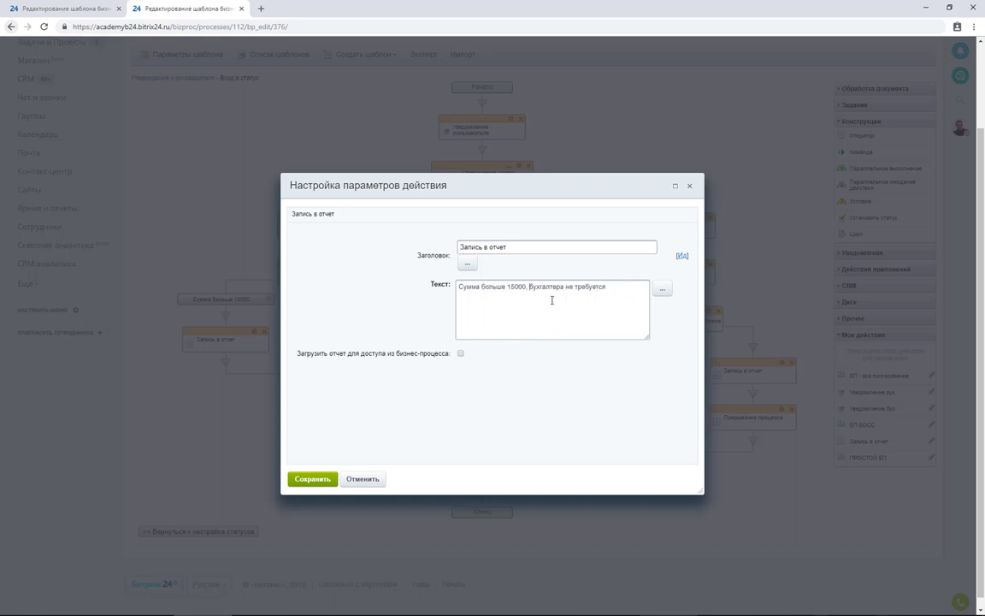
key("ctrl+v")
type("одобрение")
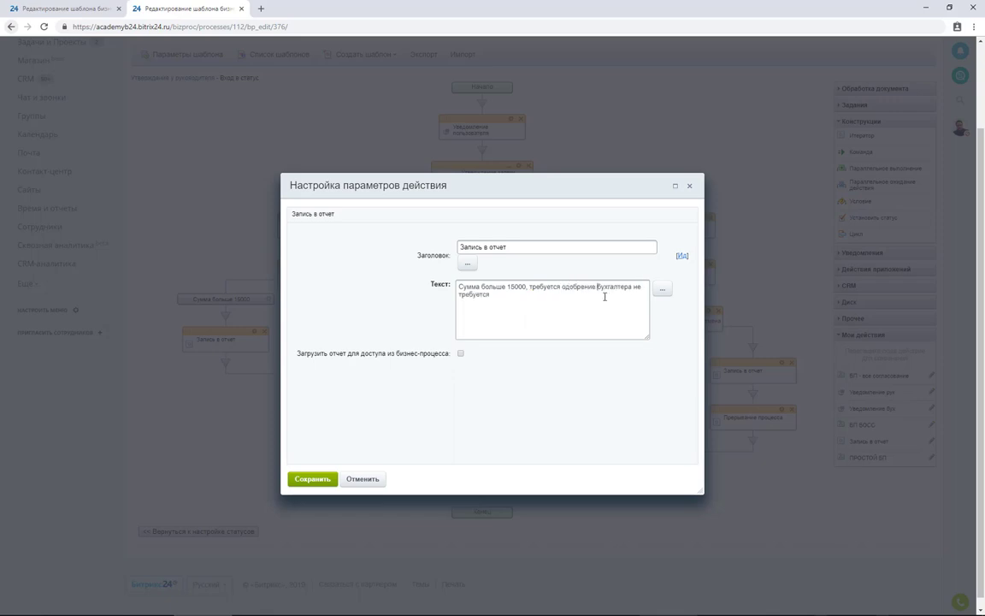
key("ctrl+Right")
key("shift+End")
key("BackSpace")
left_click(318, 478)
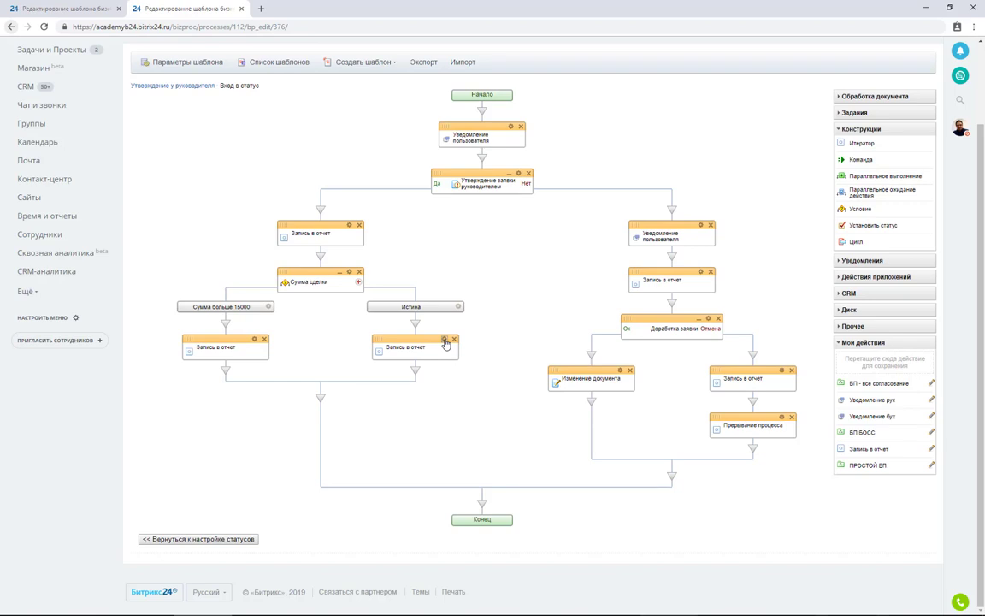
Check the report entries in the Истина and Нет branches, and delete the user notification and "Доработка заявки" from the Нет branch
left_click(444, 341)
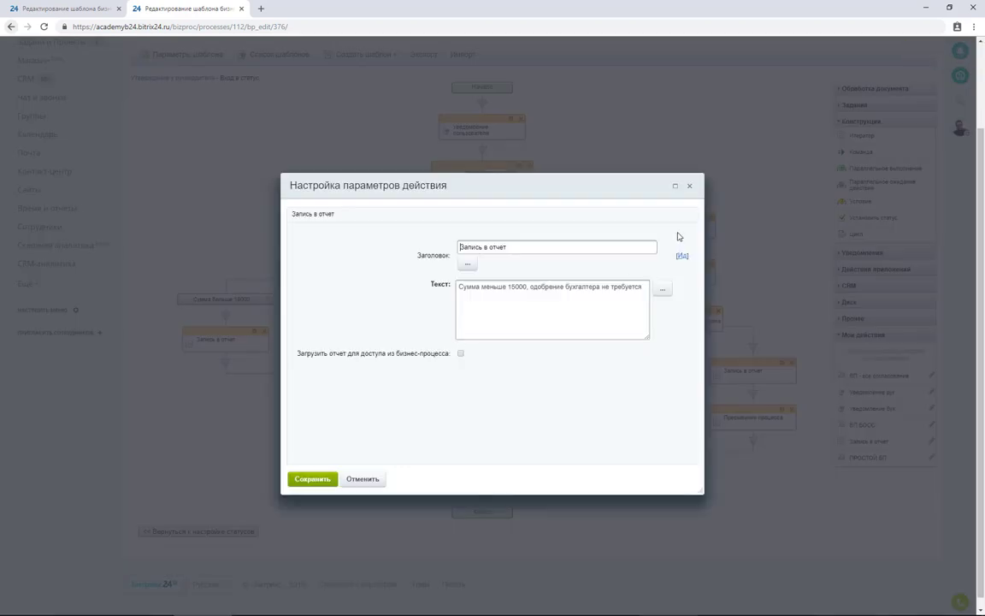
left_click(691, 188)
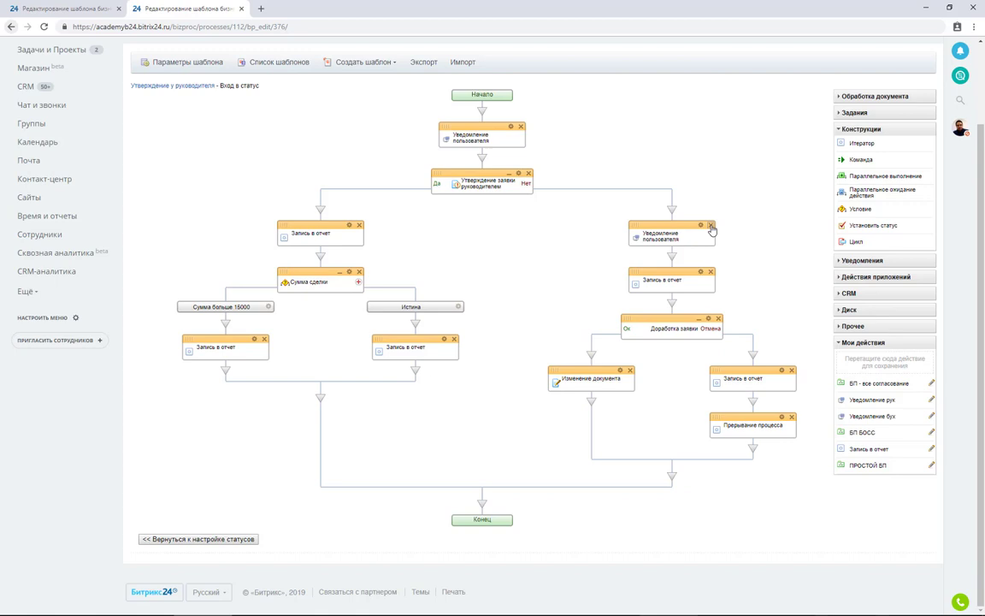
scroll(711, 229, "up", 1)
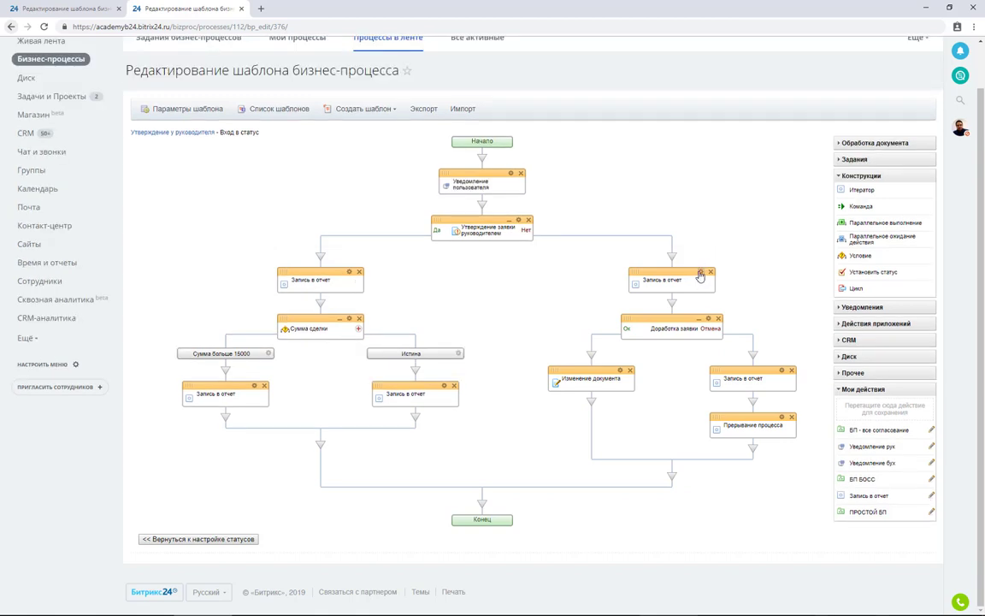
left_click(700, 275)
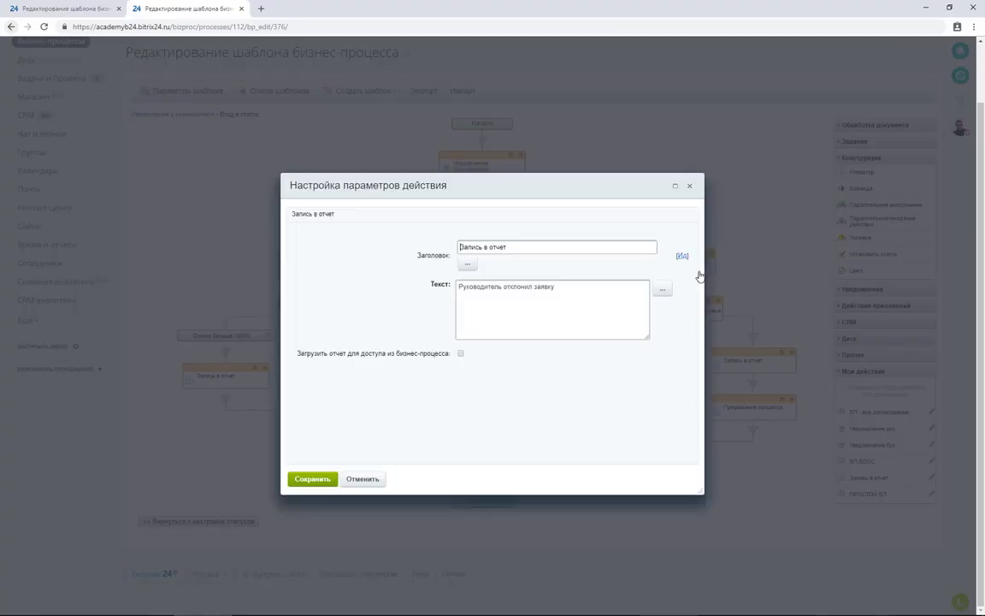
left_click(311, 480)
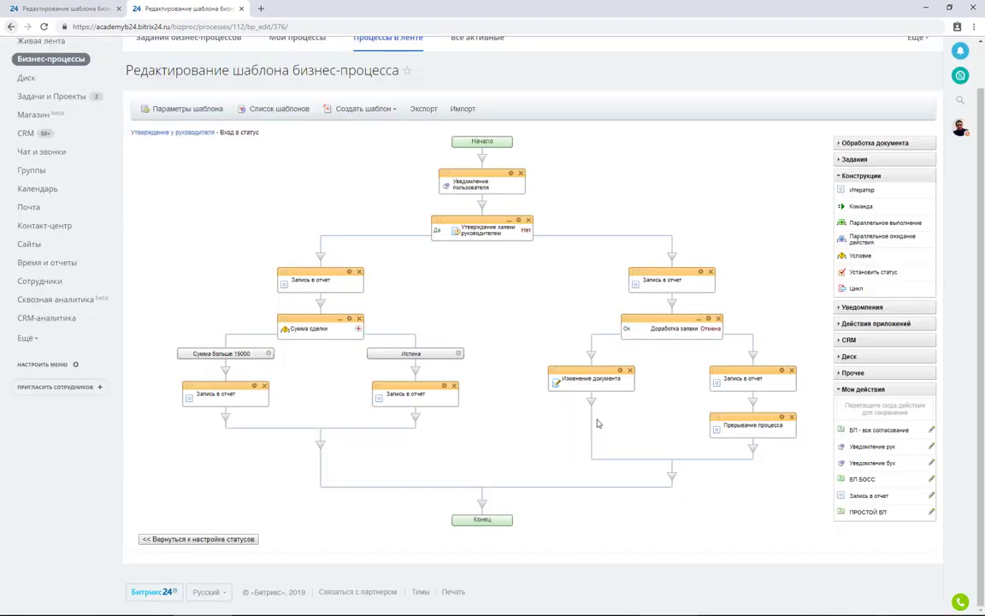
left_click(719, 319)
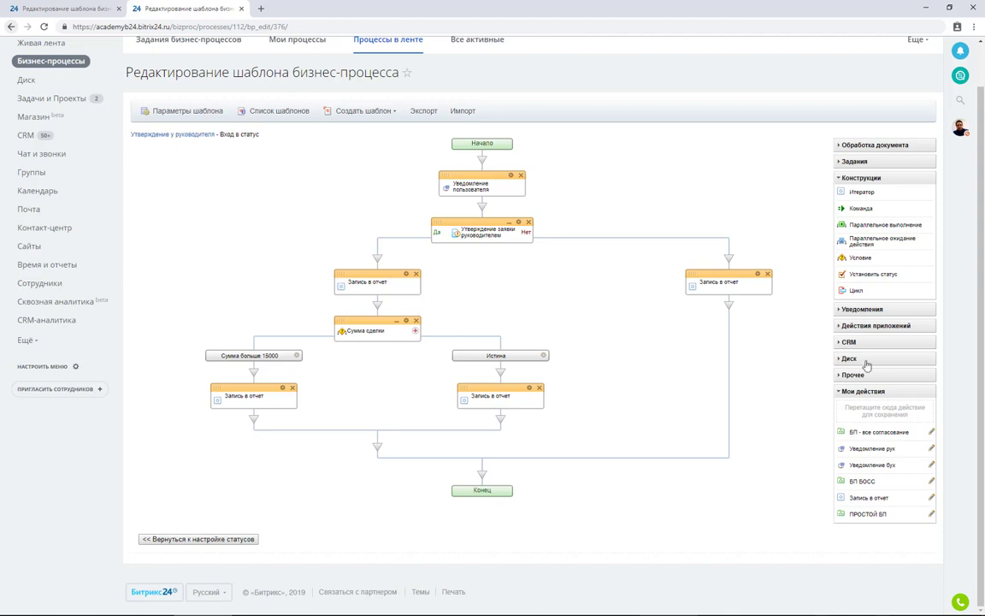
Add a "Установить статус" action at the end of the "Сумма больше 15000" branch with target status "Утверждение у бухгалтера"
left_click_drag(873, 274, 289, 420)
left_click(289, 420)
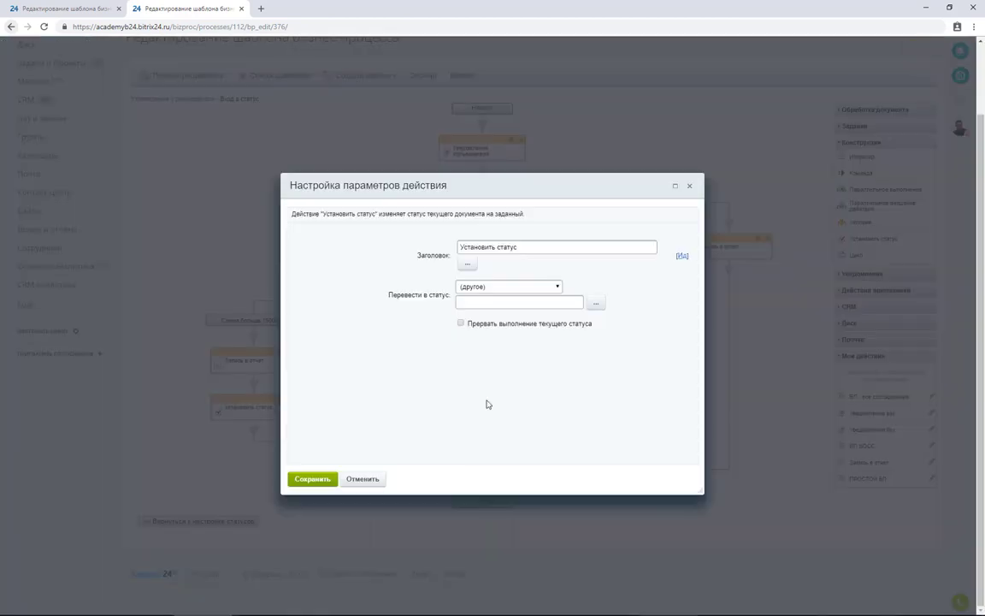
left_click(520, 285)
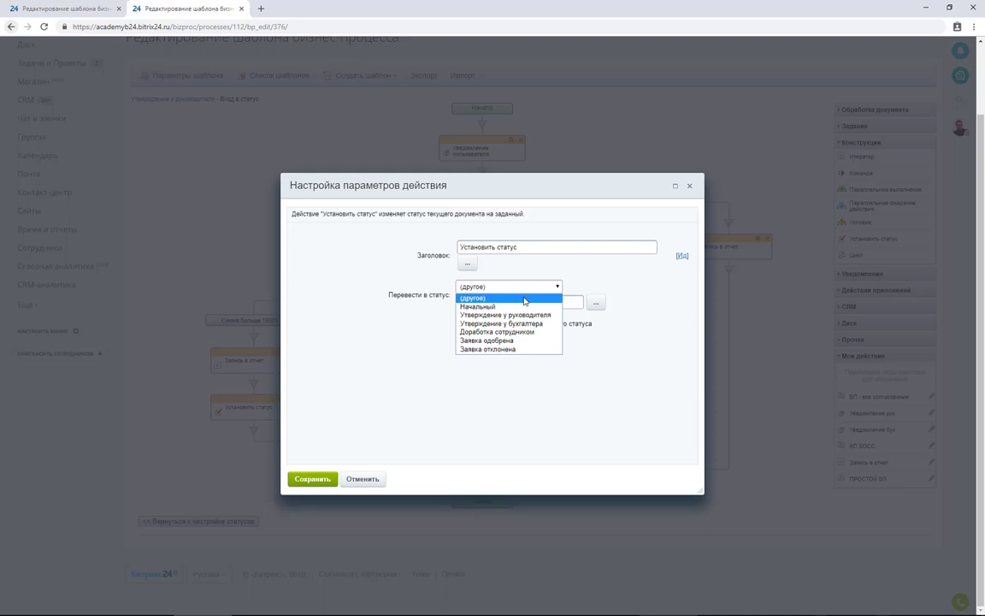
left_click(501, 323)
left_click(312, 479)
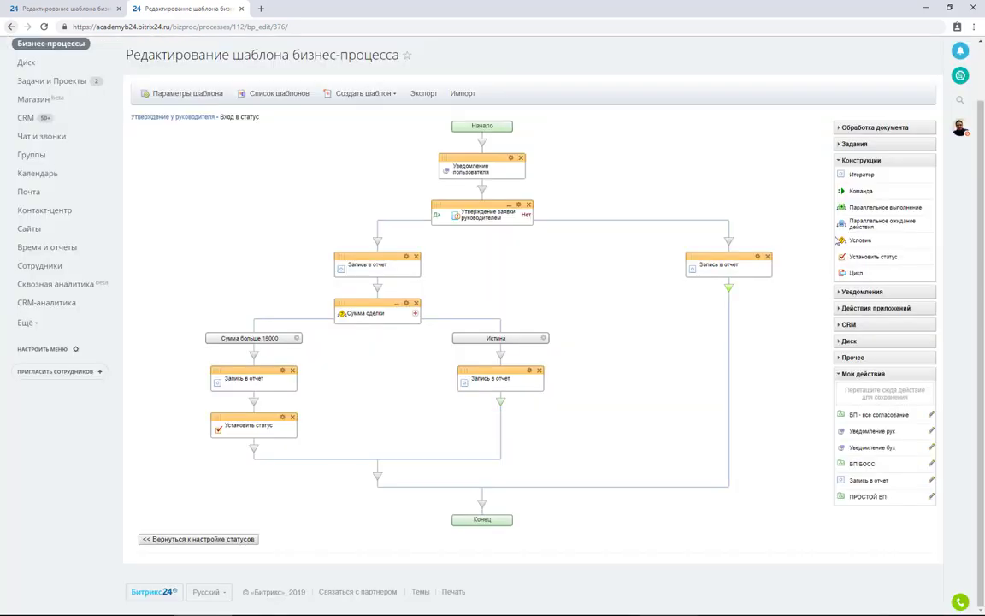
Add a "Установить статус" action below the report entry in the Истина branch with target status "Заявка одобрена"
left_click_drag(864, 256, 466, 366)
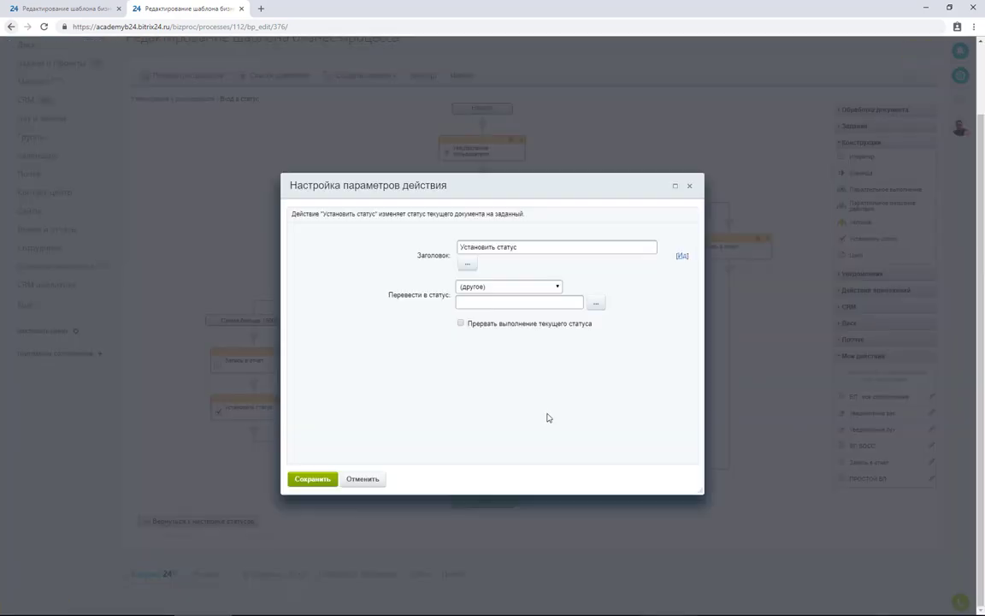
left_click(557, 287)
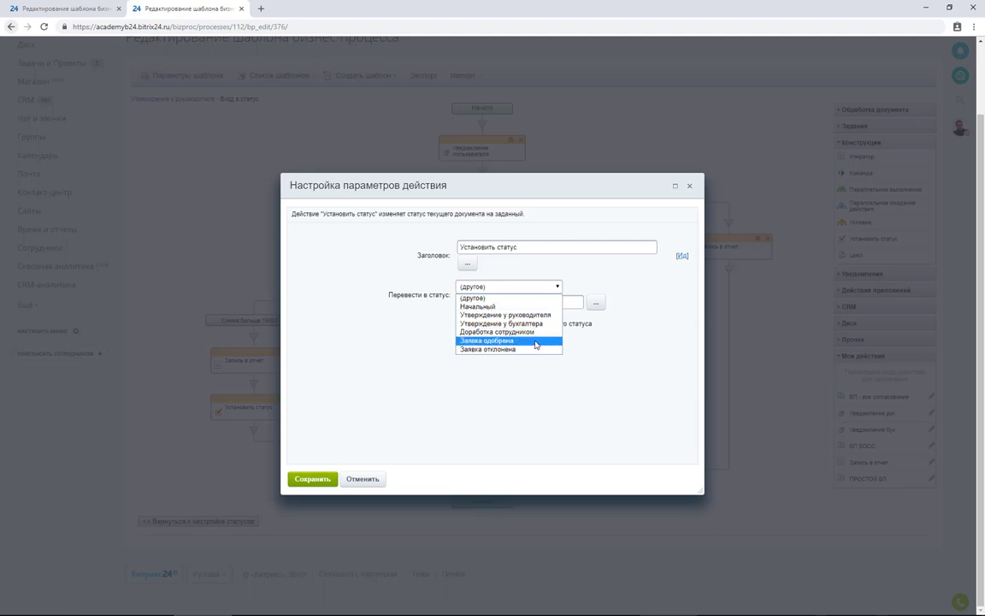
left_click(536, 343)
left_click(312, 479)
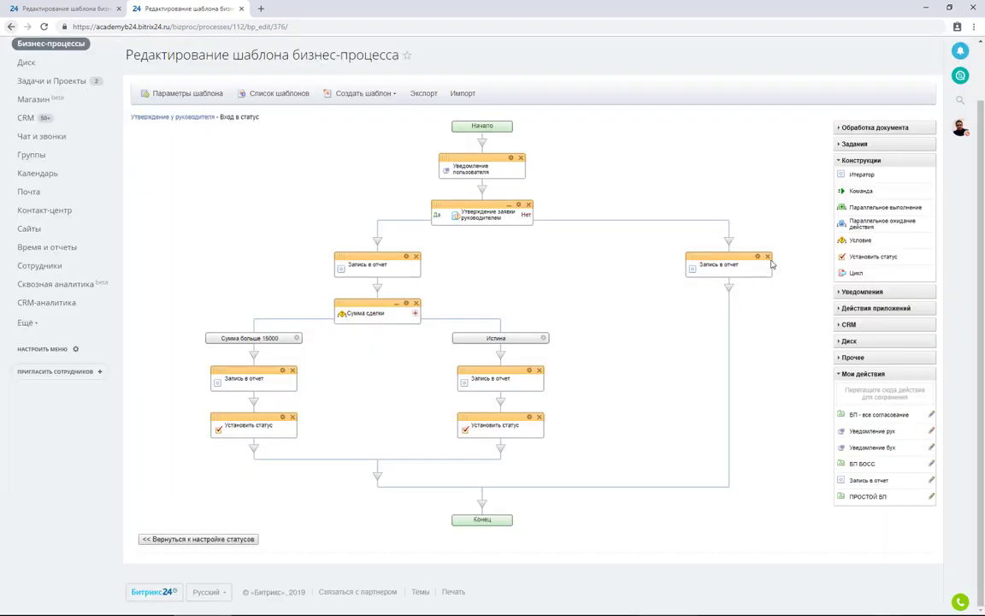
Add a "Установить статус" action below the report entry in the Нет branch with target status "Доработка сотрудником"
left_click_drag(751, 288, 729, 250)
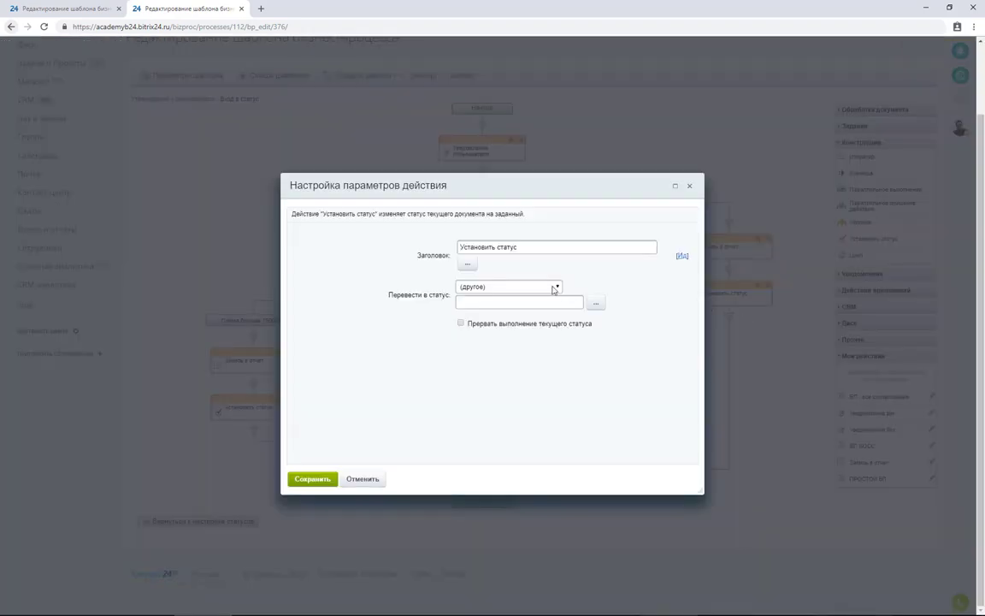
left_click(554, 287)
left_click(547, 332)
left_click(312, 479)
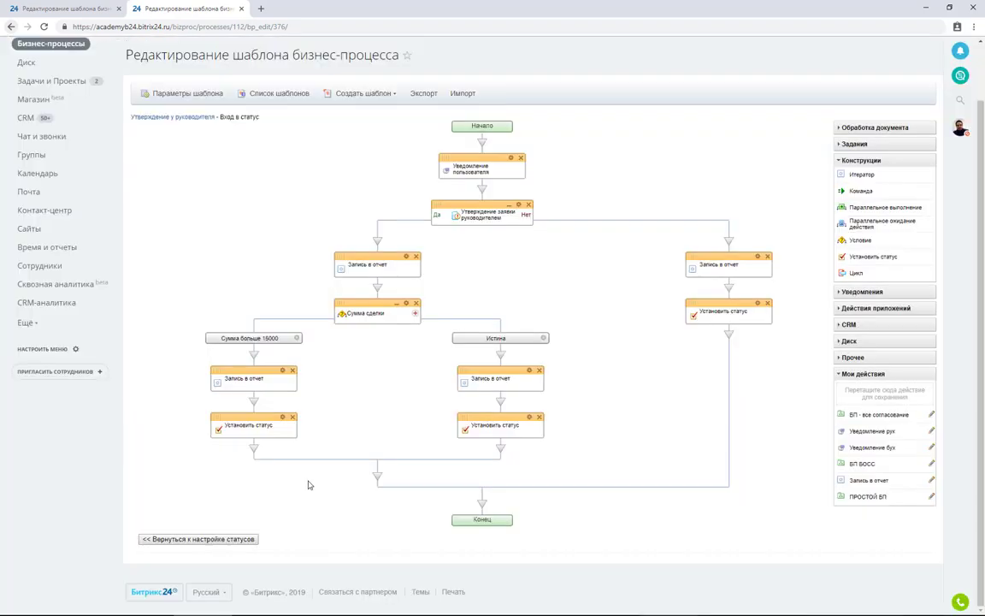
Rename the set-status action in the "Сумма больше 15000" branch to "Утверждение бухгалтером"
left_click(282, 417)
type("Утве")
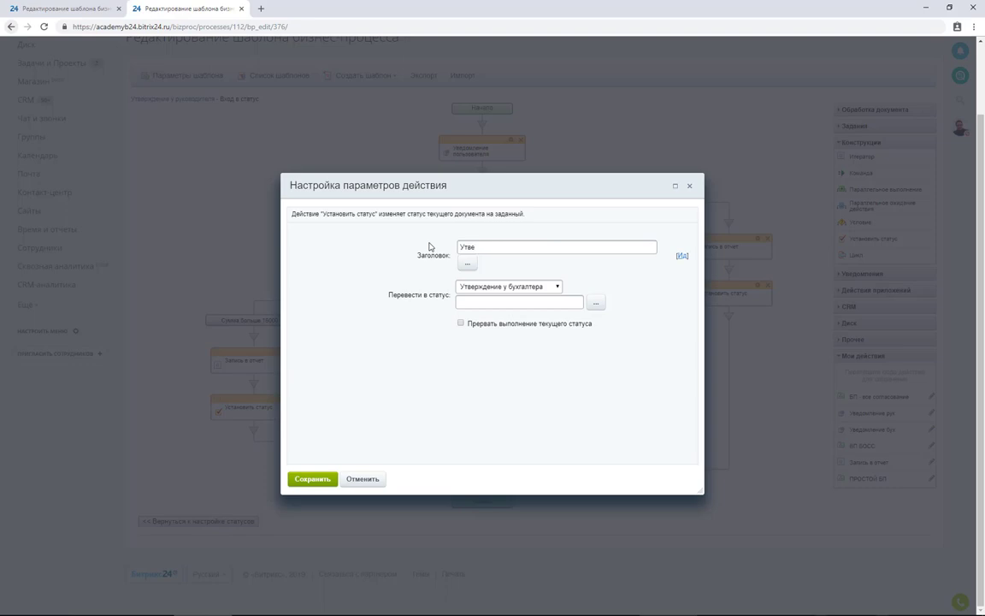
type("рждение бухгалтером")
left_click_drag(544, 248, 274, 238)
left_click(301, 480)
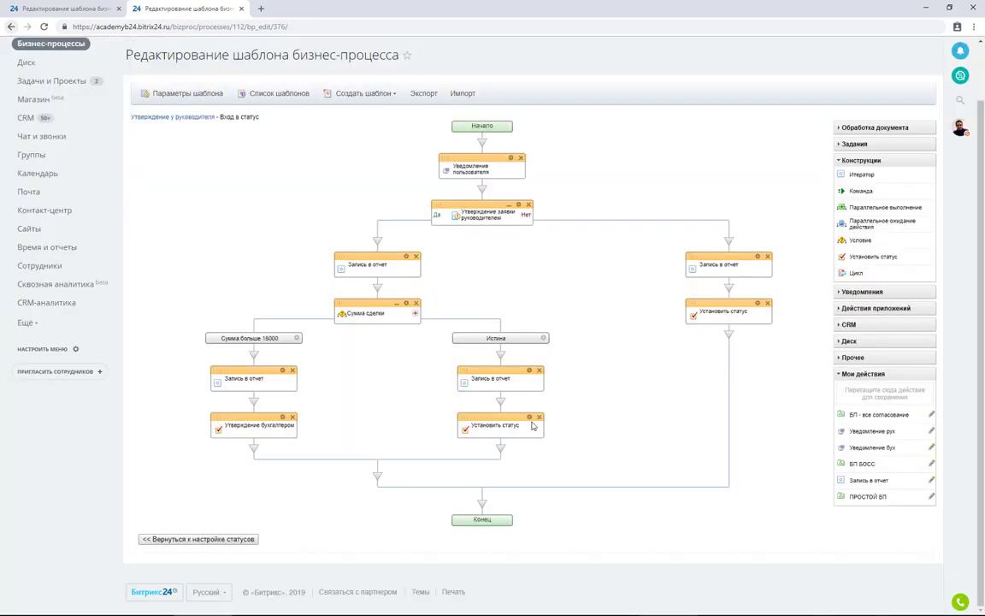
Rename the set-status action in the Истина branch to "Одобрена"
double_click(480, 382)
type("Одобрена")
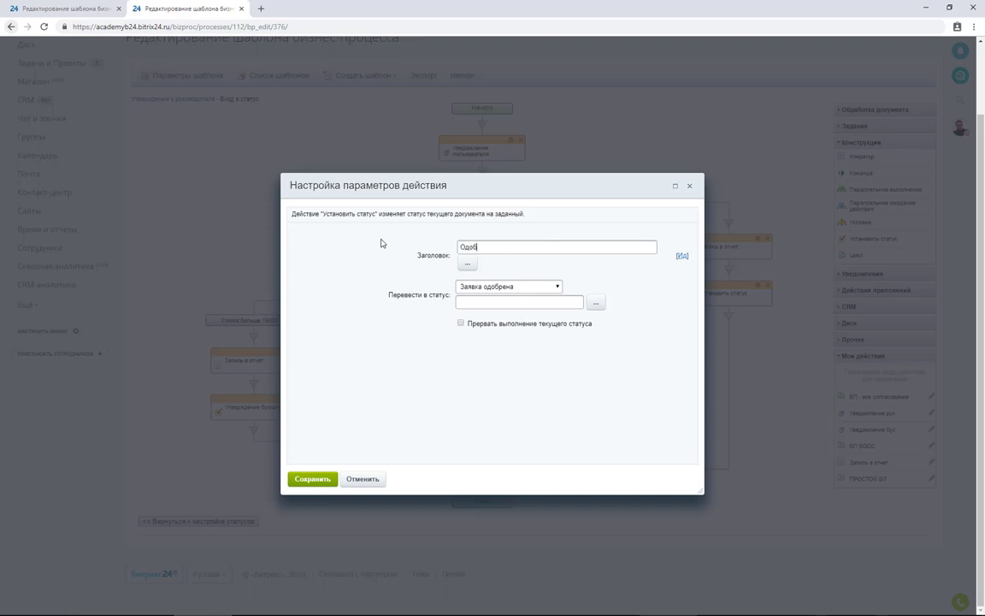
left_click(312, 479)
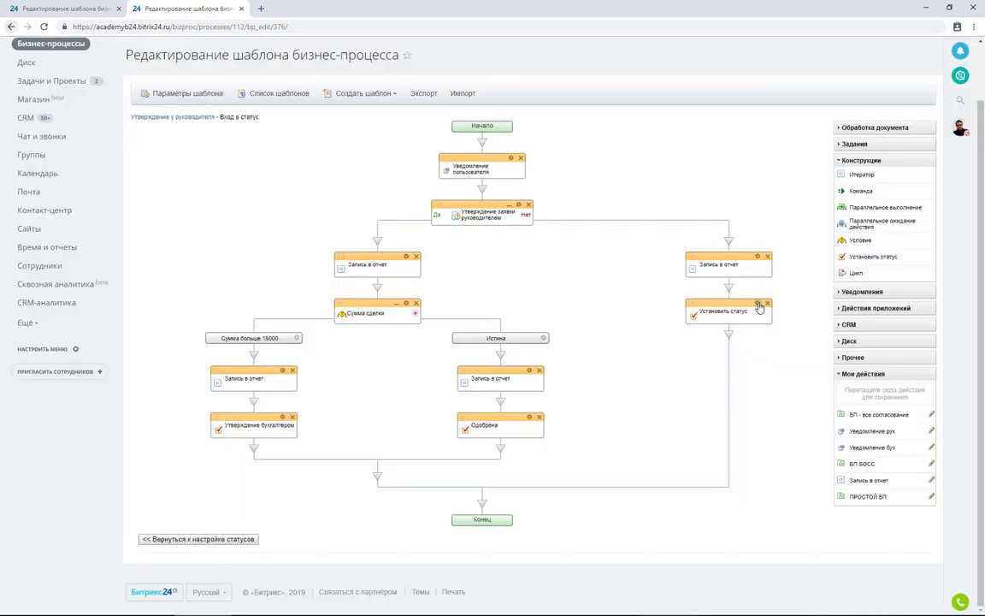
Rename the set-status action in the Нет branch to "Доработка"
left_click(758, 308)
type("Доработка")
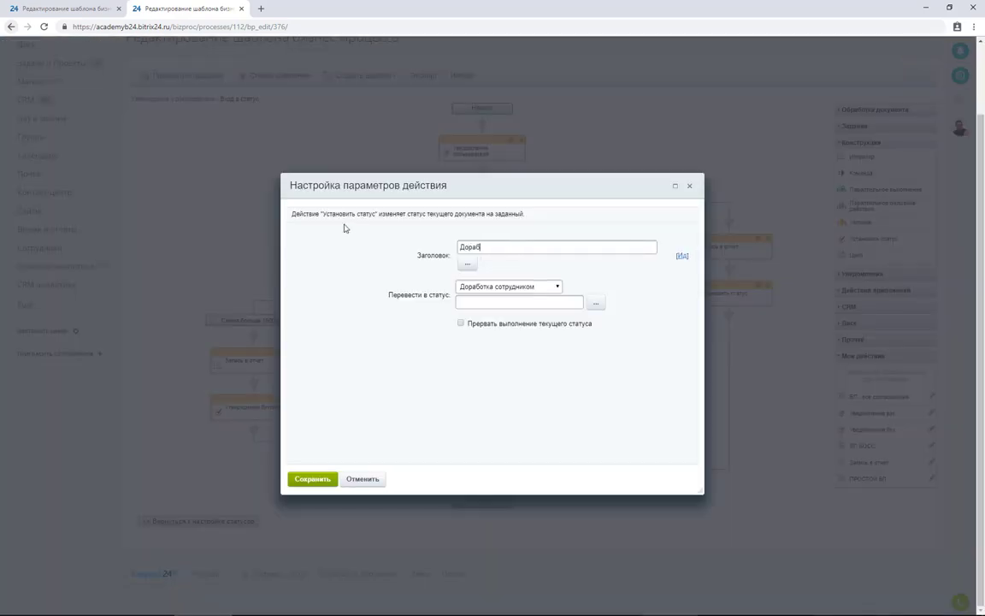
left_click(312, 479)
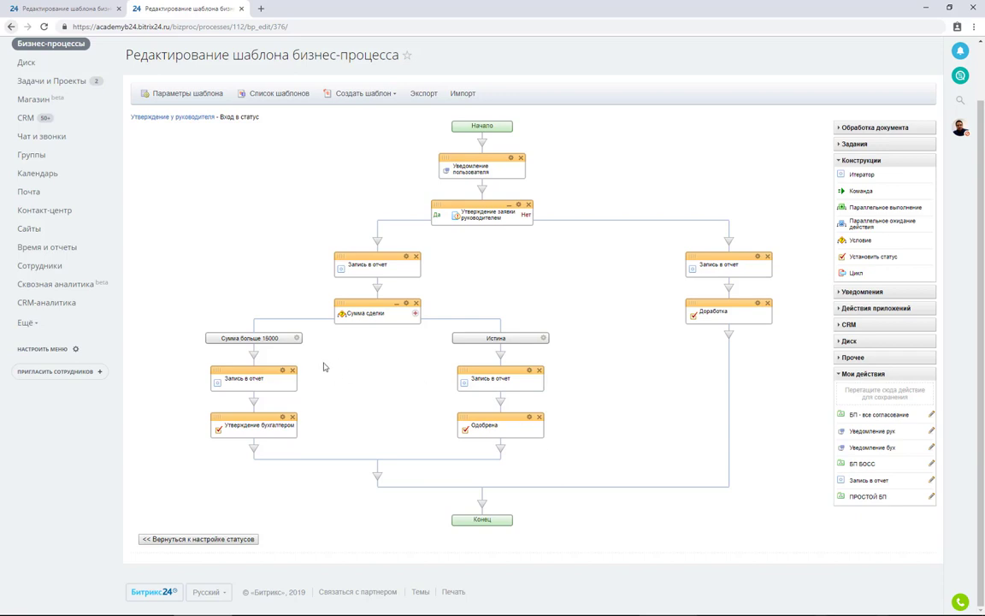
Check the condition of the "Сумма больше 15000" branch and apply the template changes from the status overview
left_click(297, 337)
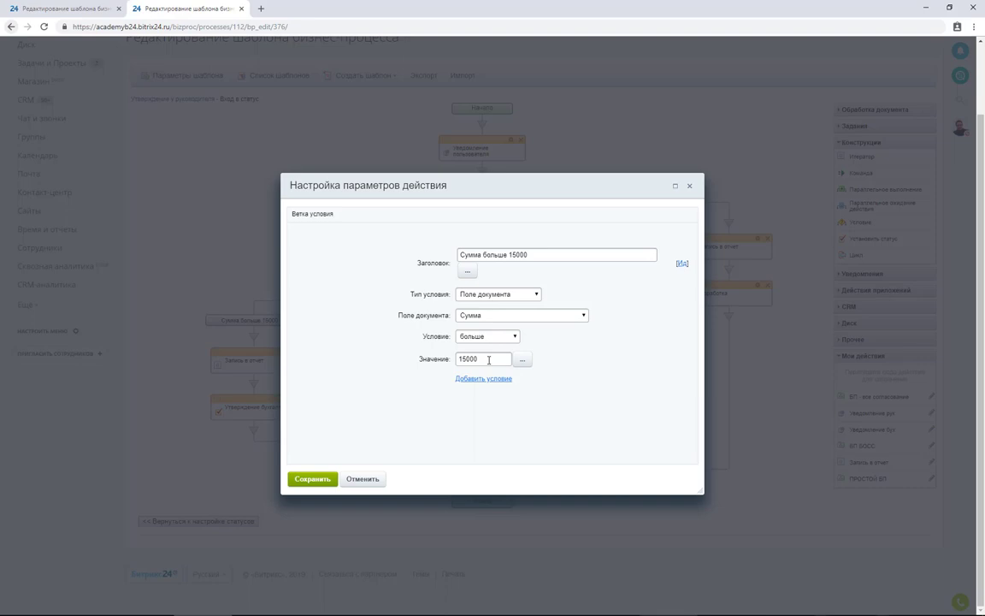
left_click(326, 480)
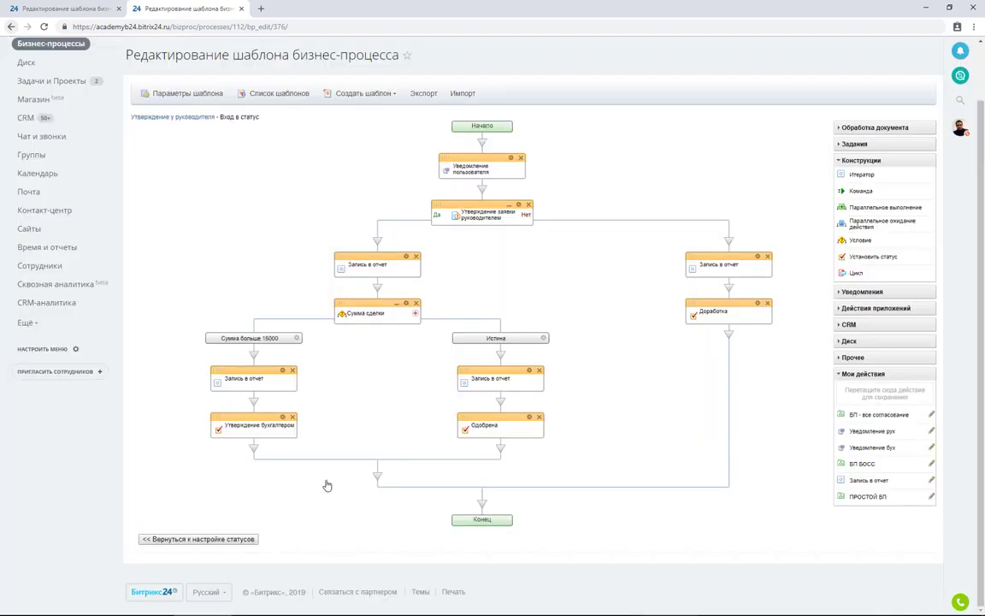
left_click(209, 539)
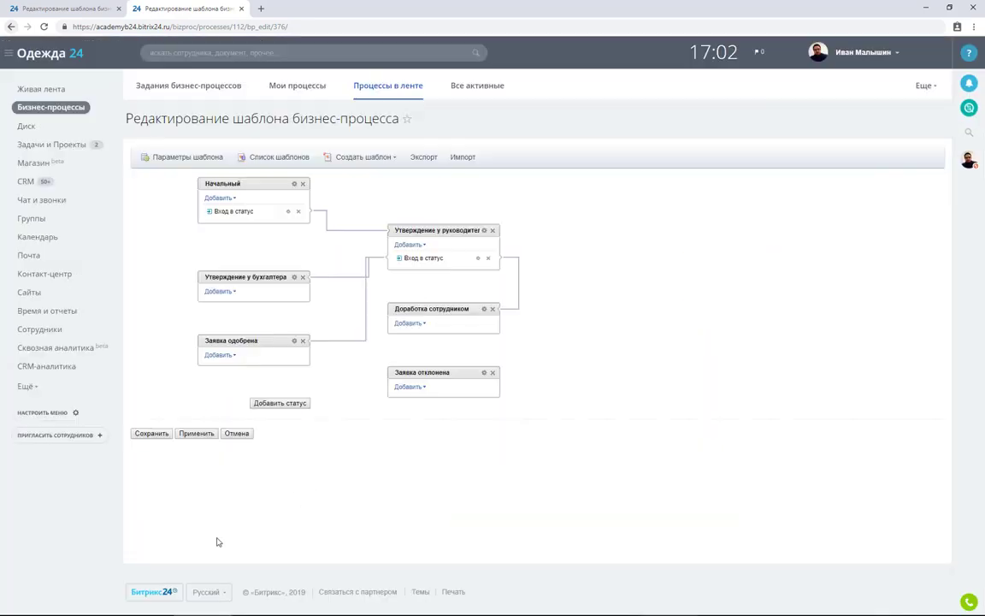
left_click(205, 434)
Add a "Вход в статус" handler to the "Утверждение у бухгалтера" status and insert the saved "ПРОСТОЙ БП" block into it
left_click(214, 291)
left_click(257, 342)
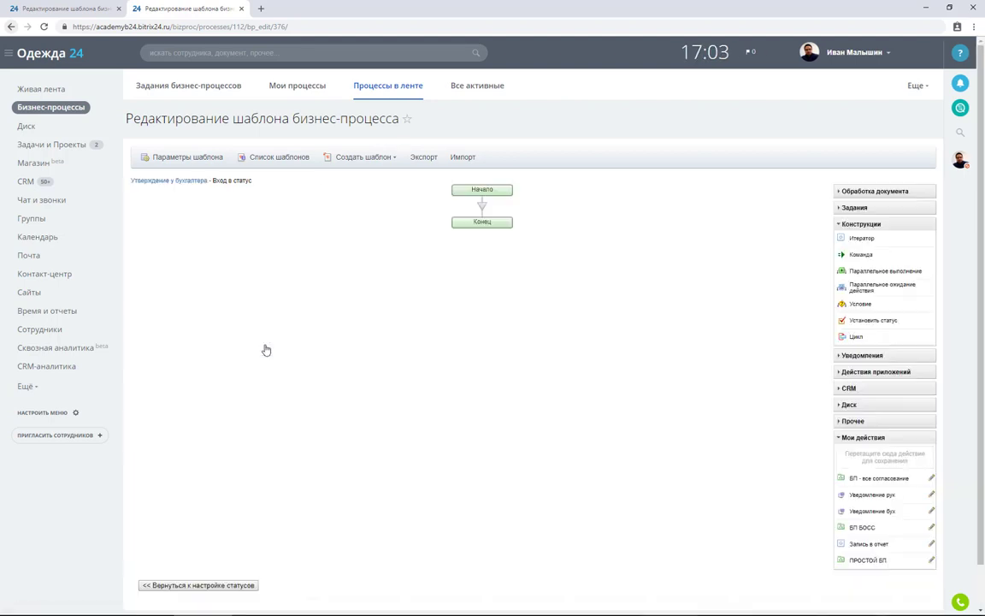
left_click_drag(872, 560, 481, 208)
Delete the "Определение утверждающего", first "Запись в отчет" and "Цикл" actions from the inserted "ПРОСТОЙ БП" block
scroll(559, 335, "down", 5)
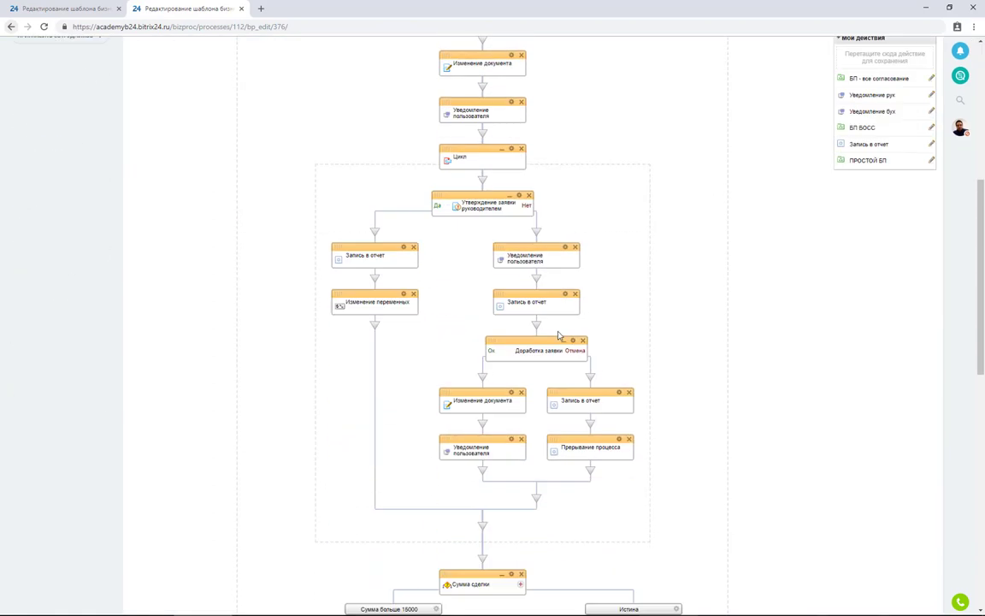
scroll(558, 336, "down", 3)
scroll(563, 336, "up", 5)
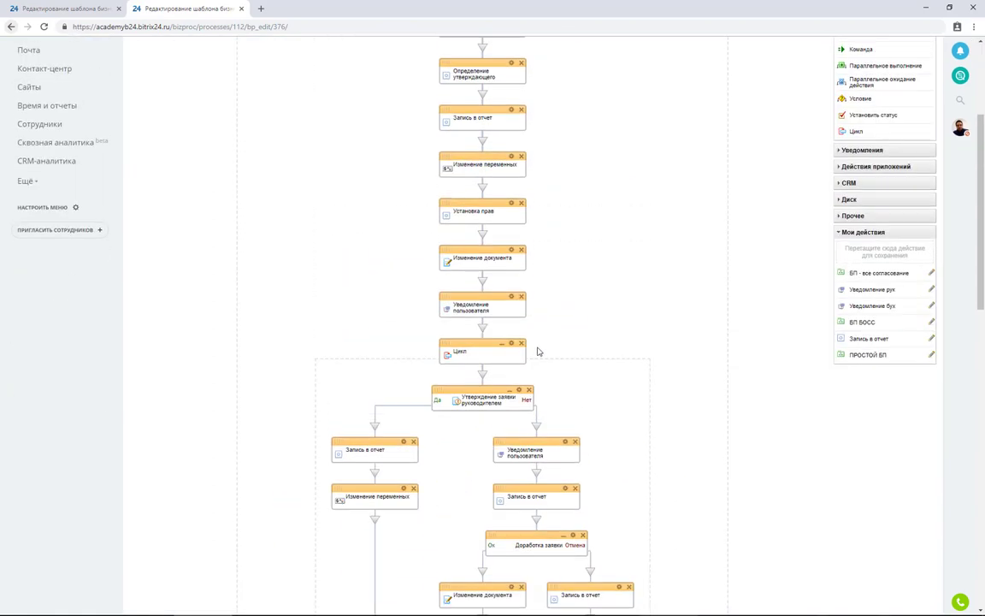
scroll(538, 351, "up", 5)
left_click(521, 268)
left_click(521, 268)
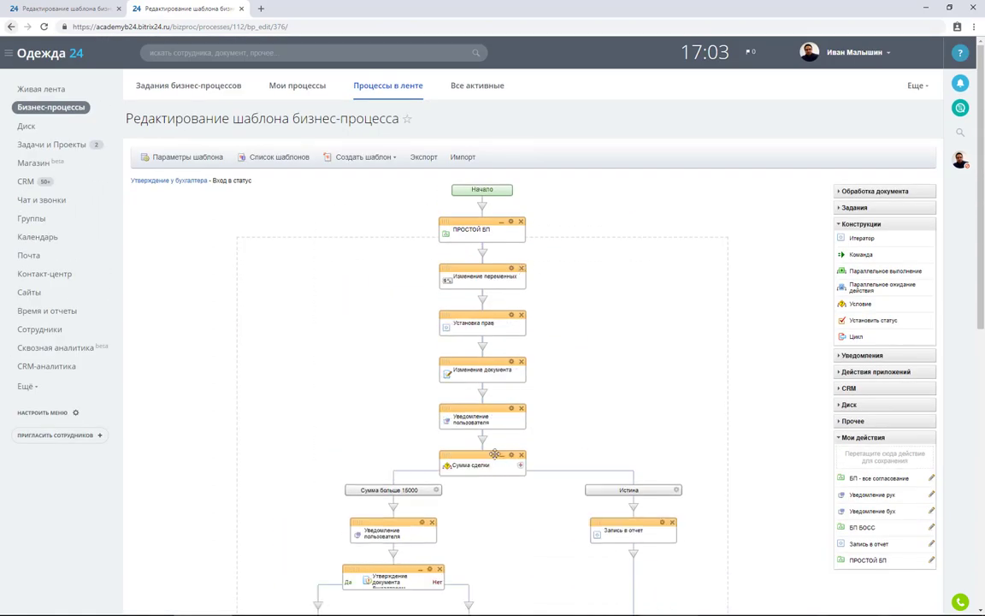
Move the accountant's "Уведомление пользователя" and "Утверждение документа бухгалтером" actions above the "ПРОСТОЙ БП" block and delete the remaining block
left_click_drag(360, 519, 492, 214)
left_click_drag(352, 504, 484, 232)
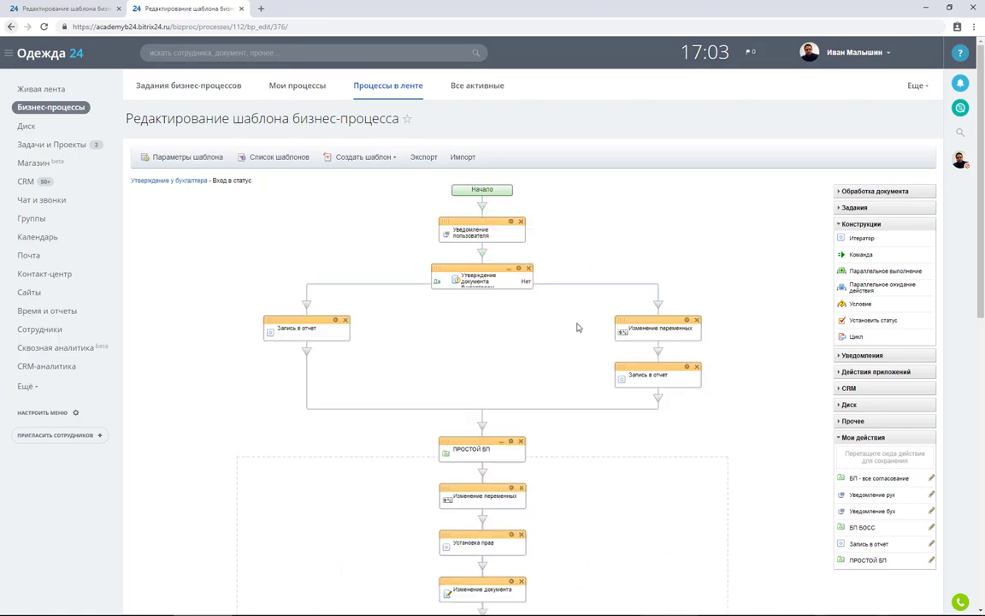
scroll(590, 410, "down", 10)
scroll(531, 287, "up", 6)
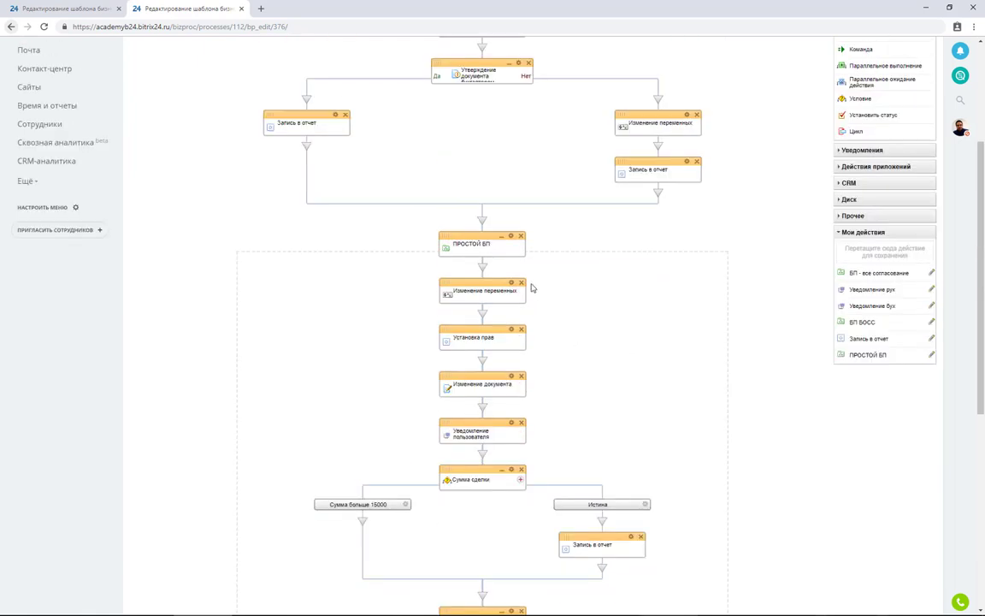
left_click(520, 236)
scroll(684, 428, "up", 1)
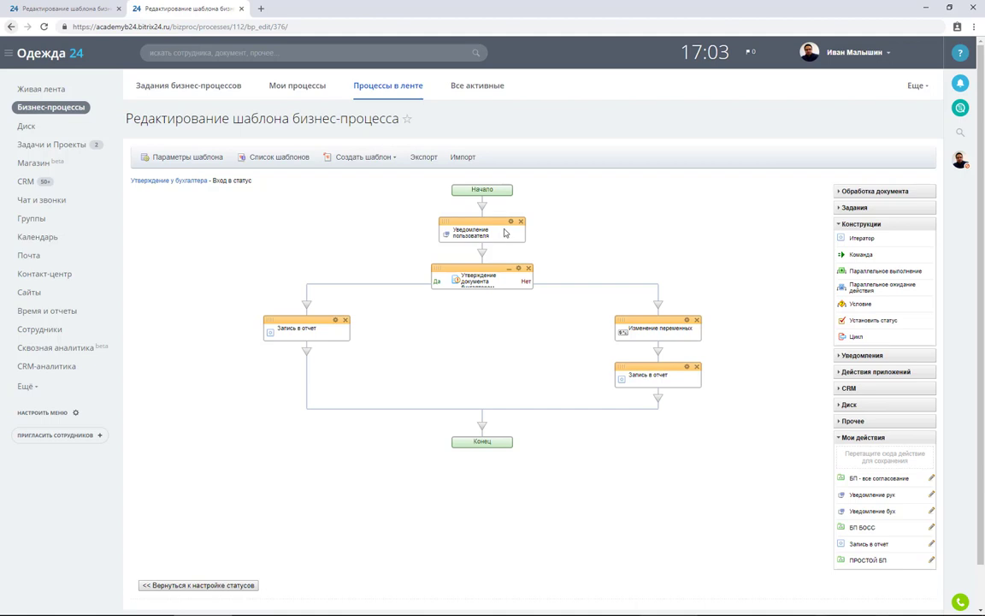
Check the accountant's notification settings and adjust the comment field options of the "Утверждение документа бухгалтером" action
double_click(462, 226)
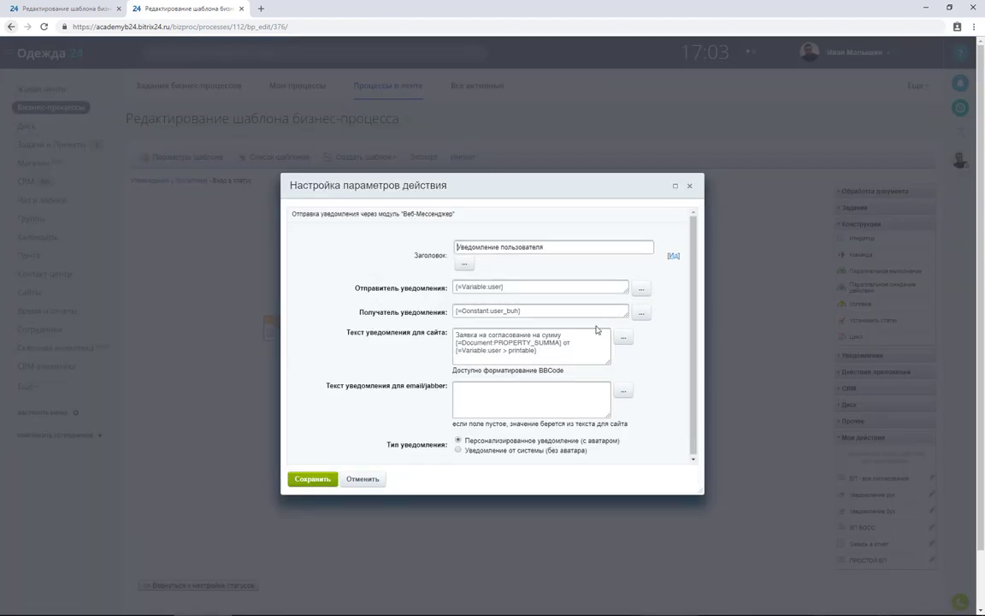
left_click(320, 479)
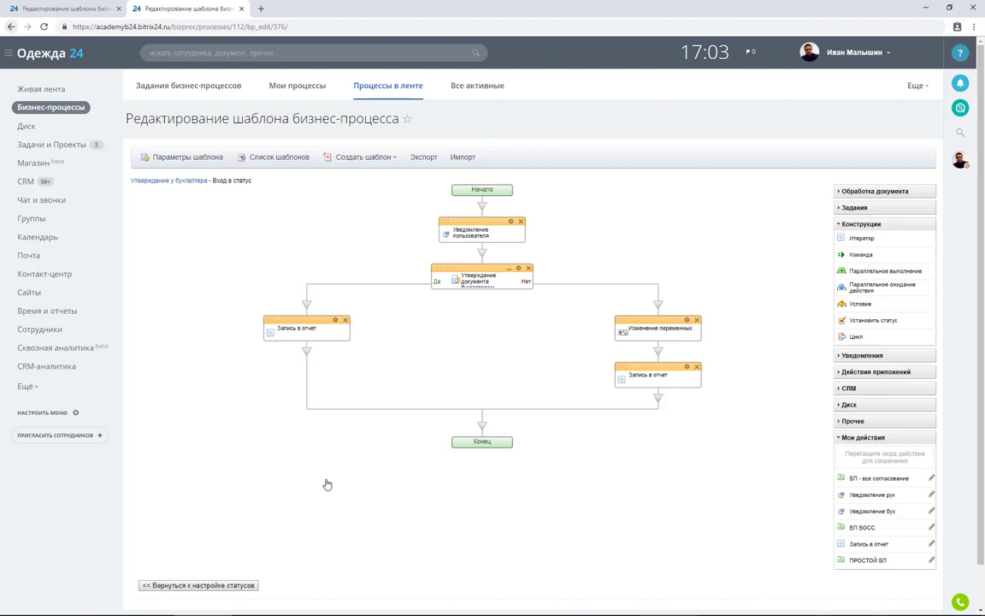
left_click(519, 271)
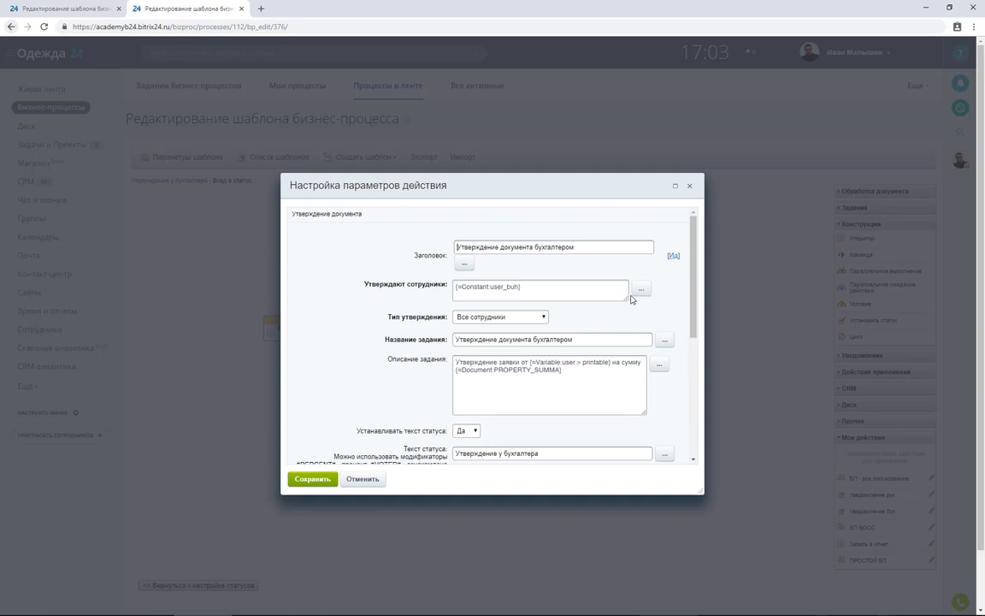
scroll(554, 381, "down", 4)
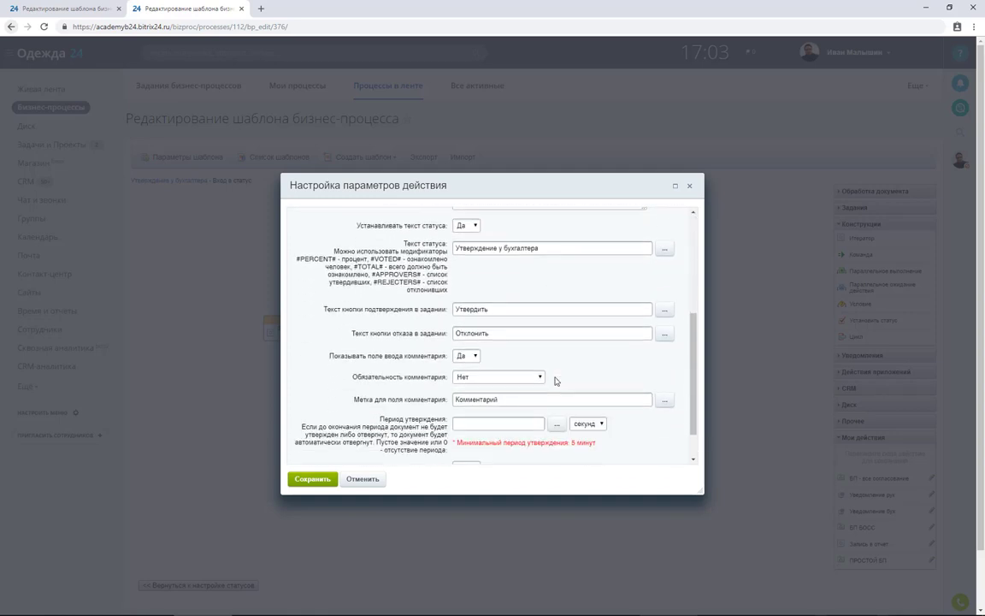
left_click(466, 355)
left_click(463, 375)
left_click(310, 482)
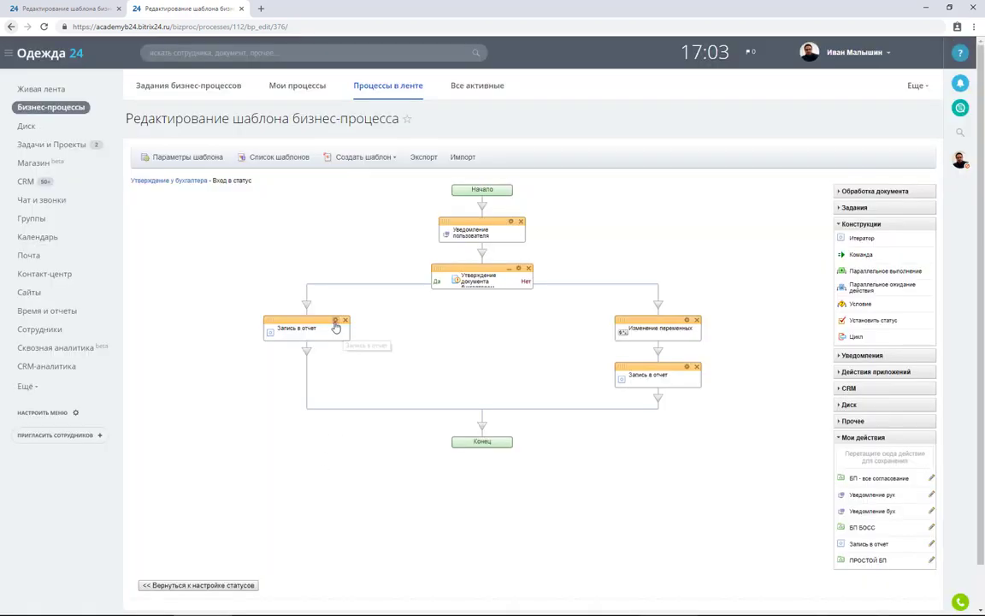
Review the report entry texts in the Да and Нет branches and delete "Изменение переменных" from the Нет branch
left_click(335, 321)
left_click(315, 479)
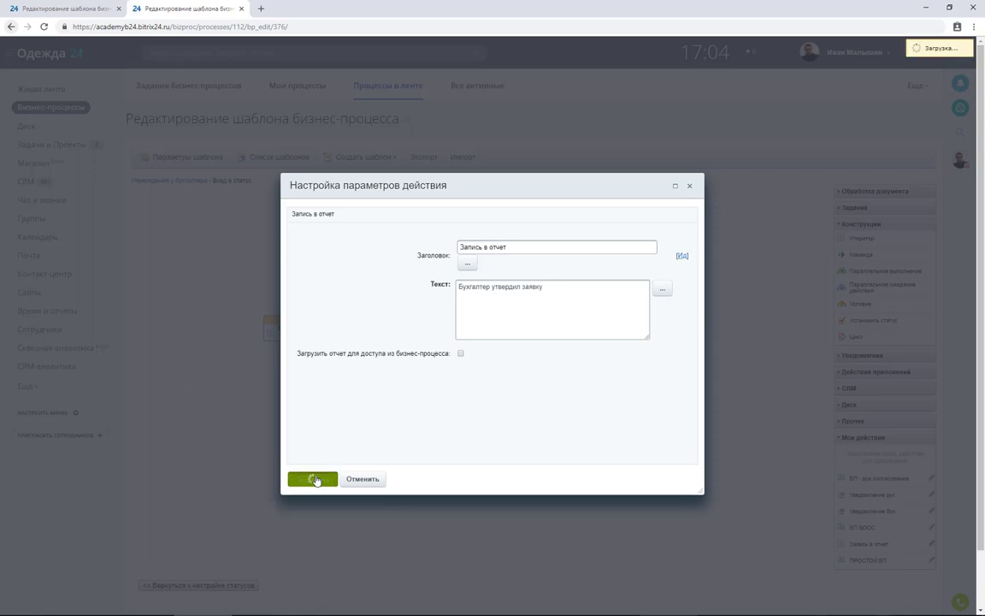
left_click(689, 370)
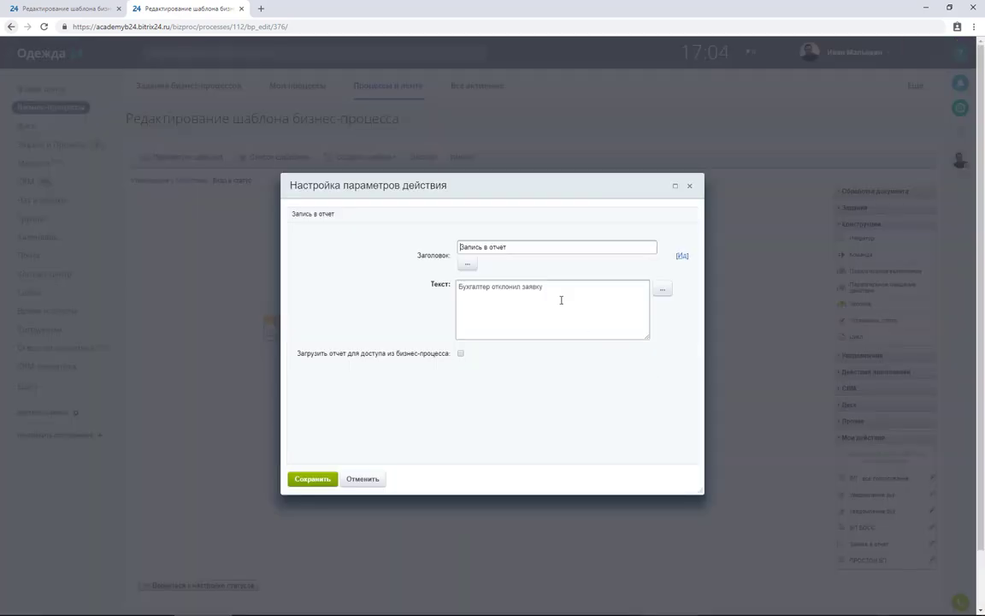
left_click(321, 477)
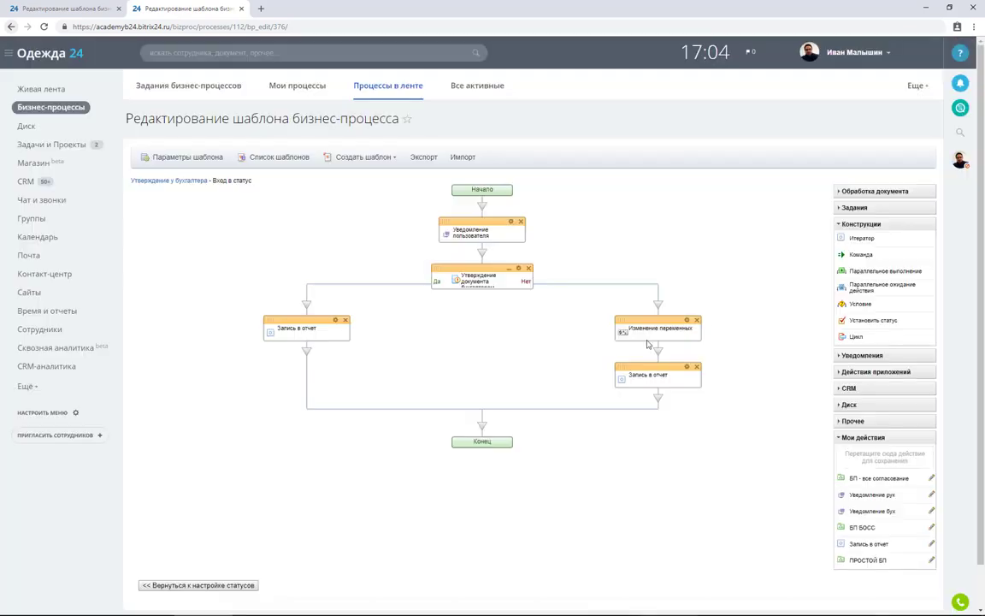
left_click(697, 320)
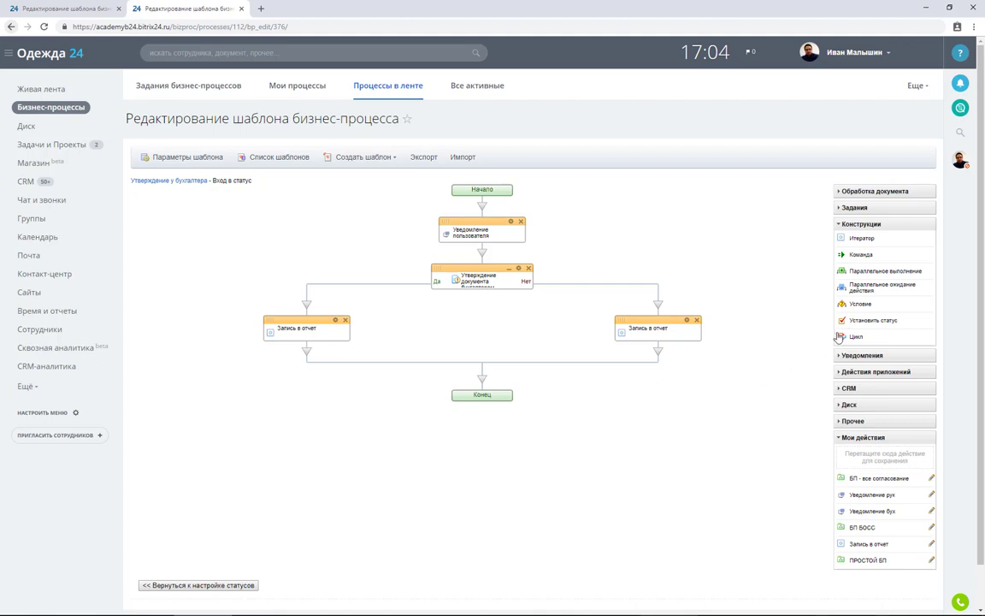
Add a "Установить статус" action titled "Одобрена" below the Да branch's report entry with target status "Заявка одобрена"
left_click_drag(872, 320, 307, 359)
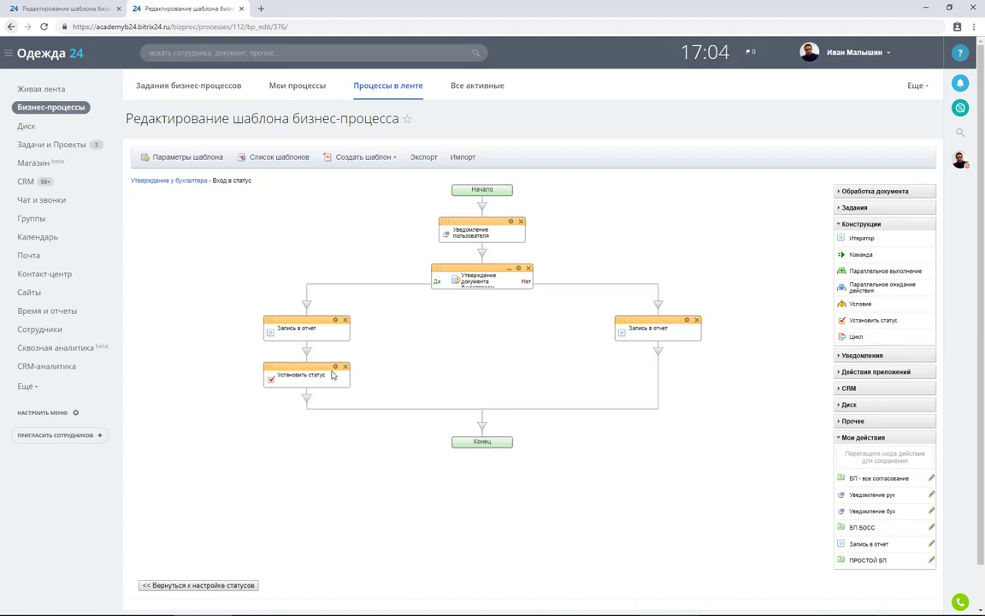
key("ctrl+a")
type("Одобрена")
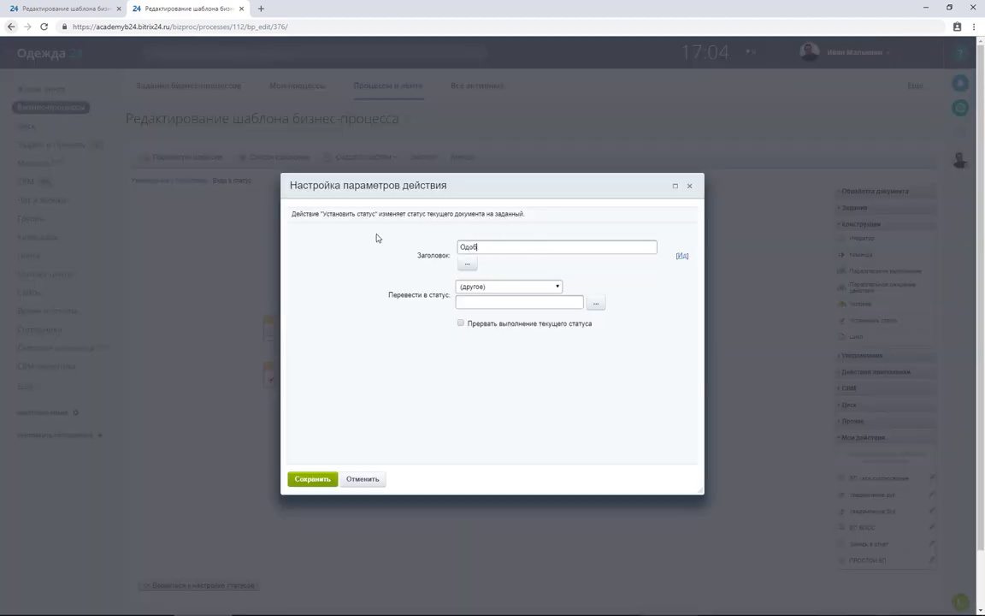
left_click(518, 287)
left_click(516, 340)
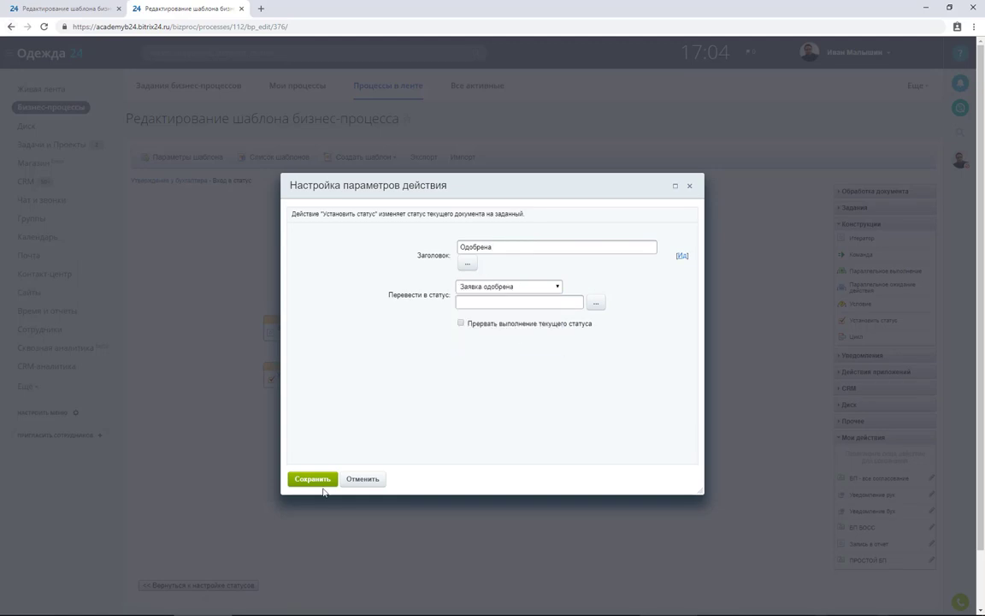
left_click(313, 479)
Add a "Установить статус" action titled "Доработка" below the Нет branch's report entry with target status "Доработка сотрудником"
left_click_drag(697, 338, 658, 353)
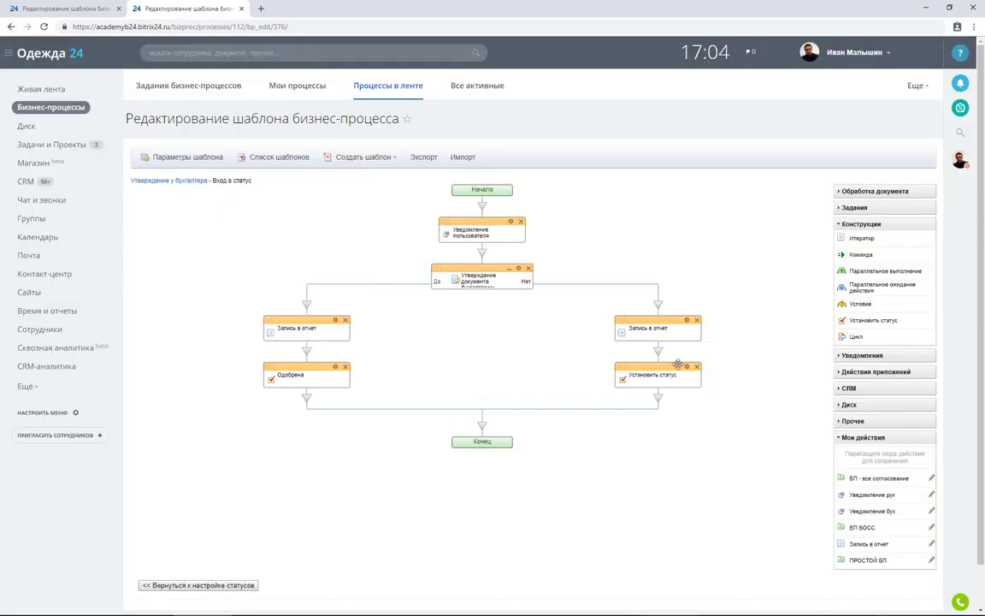
key("ctrl+a")
type("Доработка")
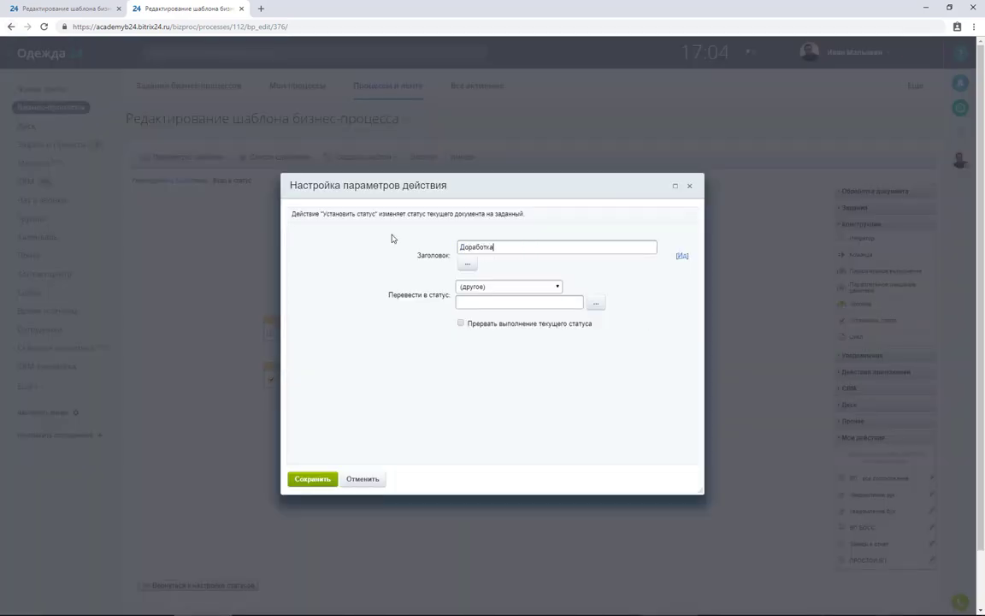
left_click(525, 287)
left_click(530, 331)
left_click(311, 479)
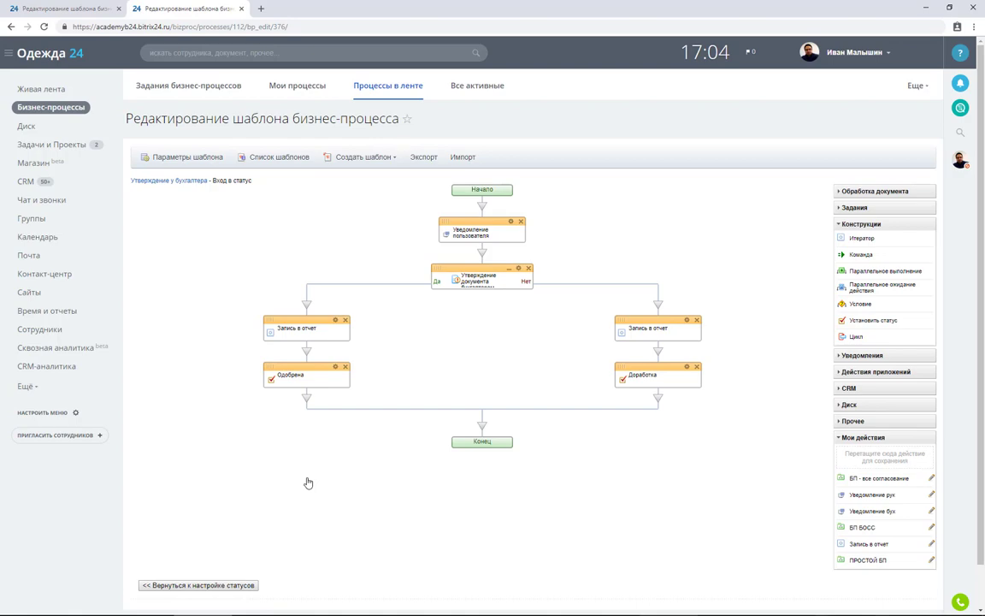
Add a "Вход в статус" handler to the "Доработка сотрудником" status and insert the saved "ПРОСТОЙ БП" block into it
left_click(238, 585)
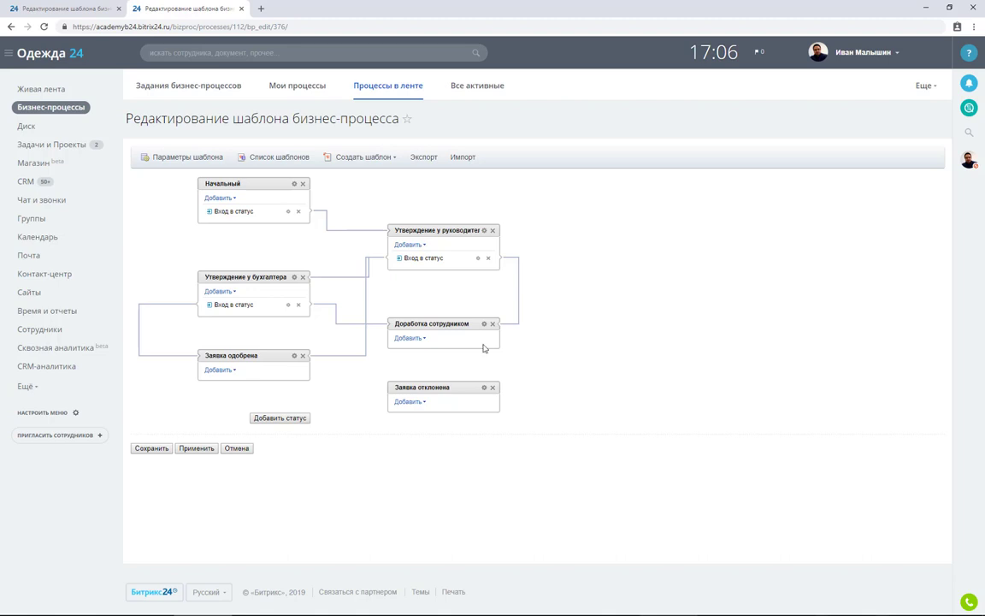
left_click(411, 337)
left_click(466, 392)
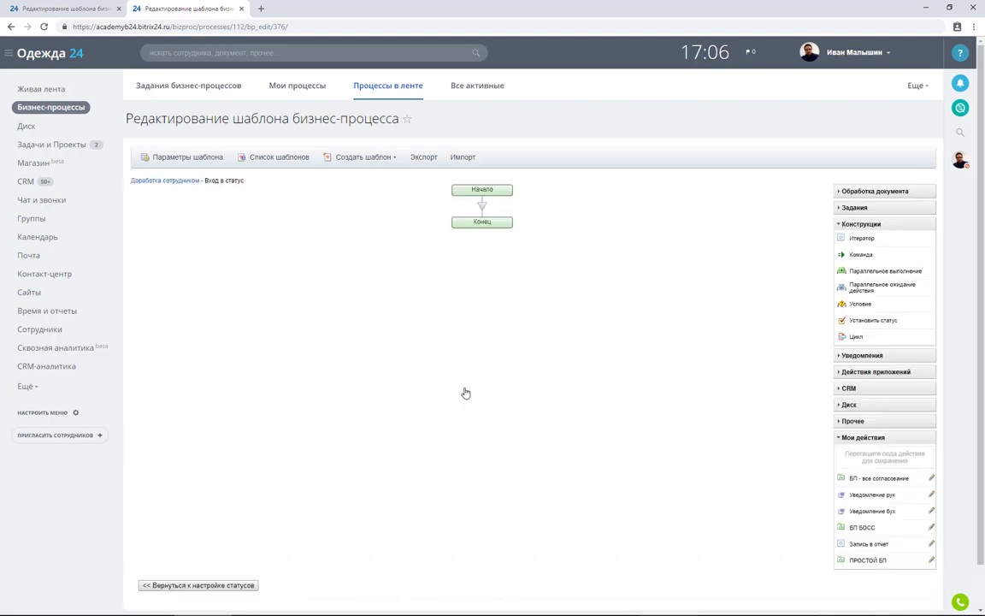
left_click_drag(889, 561, 481, 207)
left_click(468, 248)
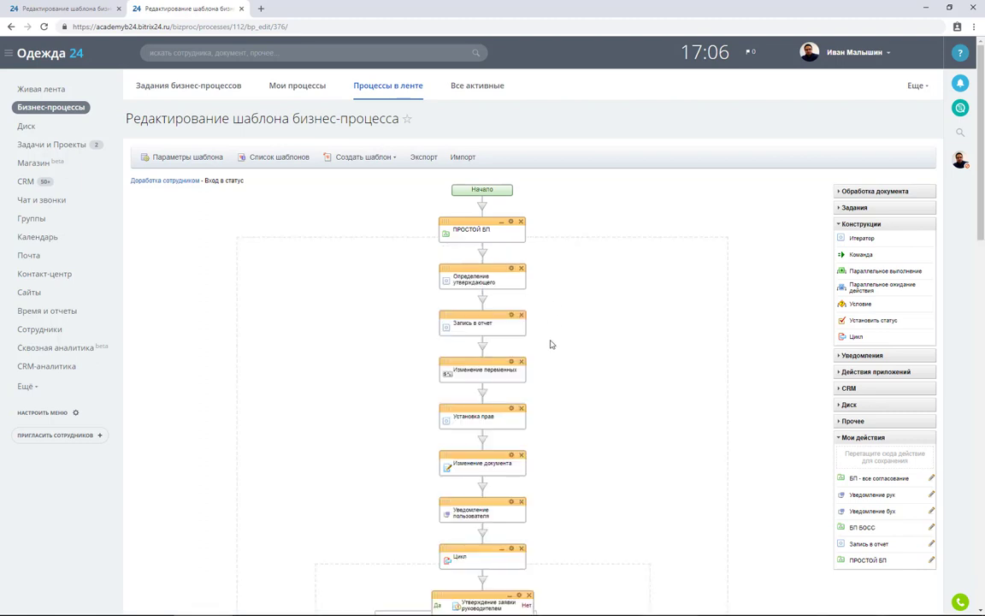
Move "Утверждение заявки руководителем" with its branches directly below "Начало" and delete the remaining "ПРОСТОЙ БП" block
scroll(550, 350, "down", 3)
scroll(550, 350, "down", 3)
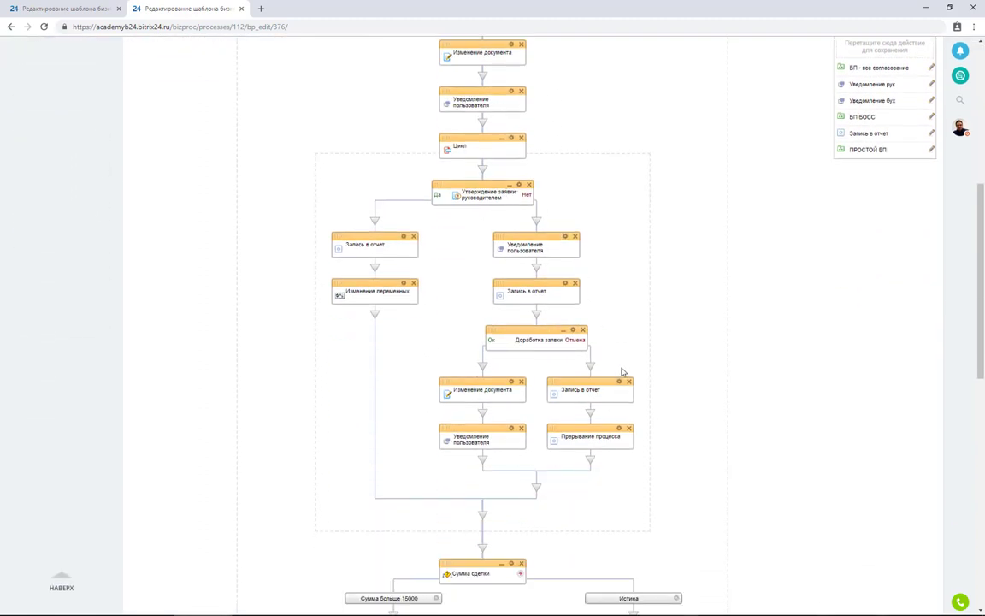
scroll(544, 338, "up", 2)
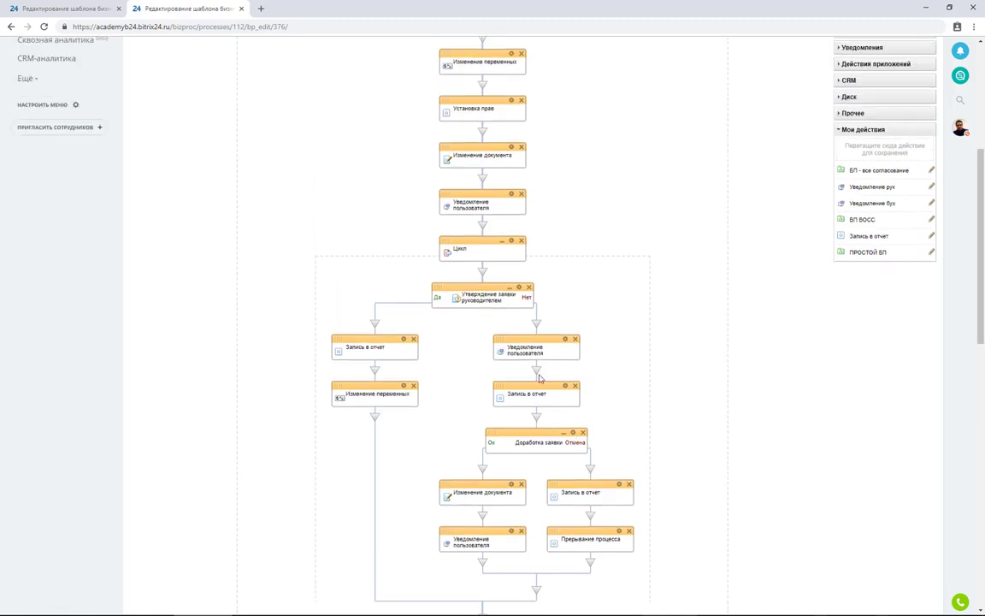
left_click_drag(492, 291, 483, 105)
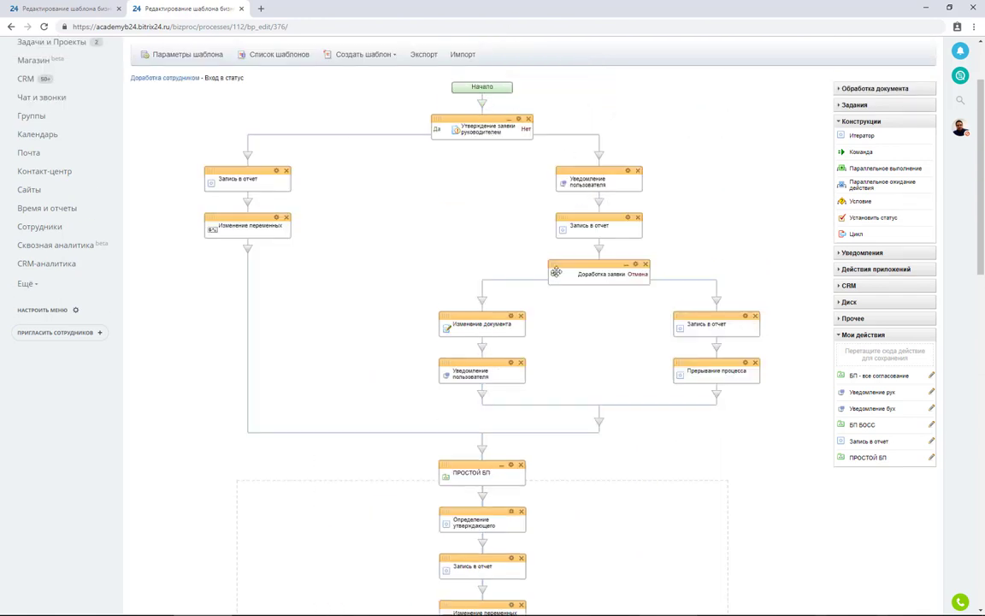
left_click(522, 465)
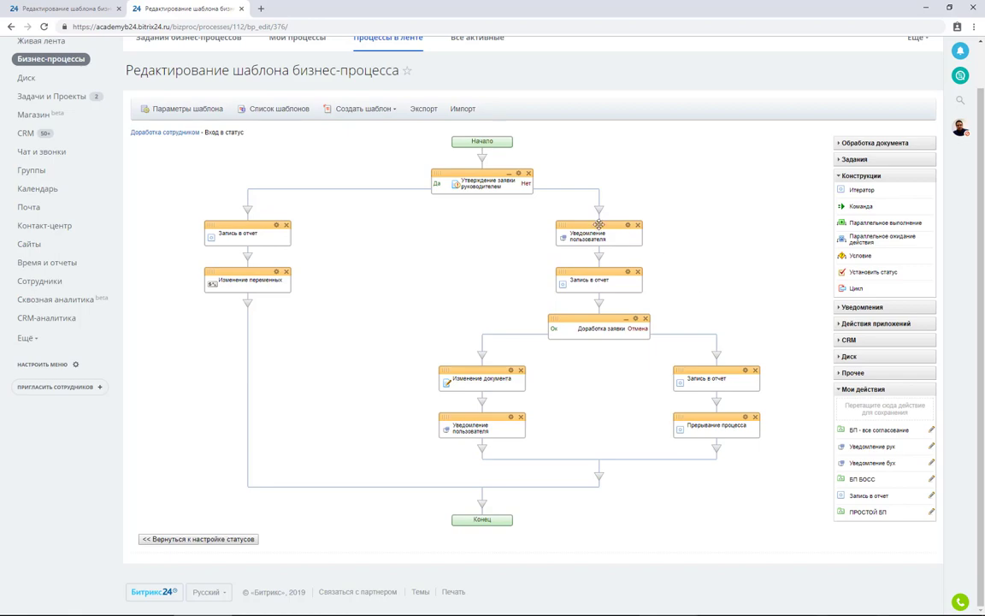
Move the Нет branch's "Уведомление пользователя" directly below "Начало" and set its sender to {=Variable:user}
scroll(538, 201, "down", 1)
left_click_drag(565, 179, 484, 107)
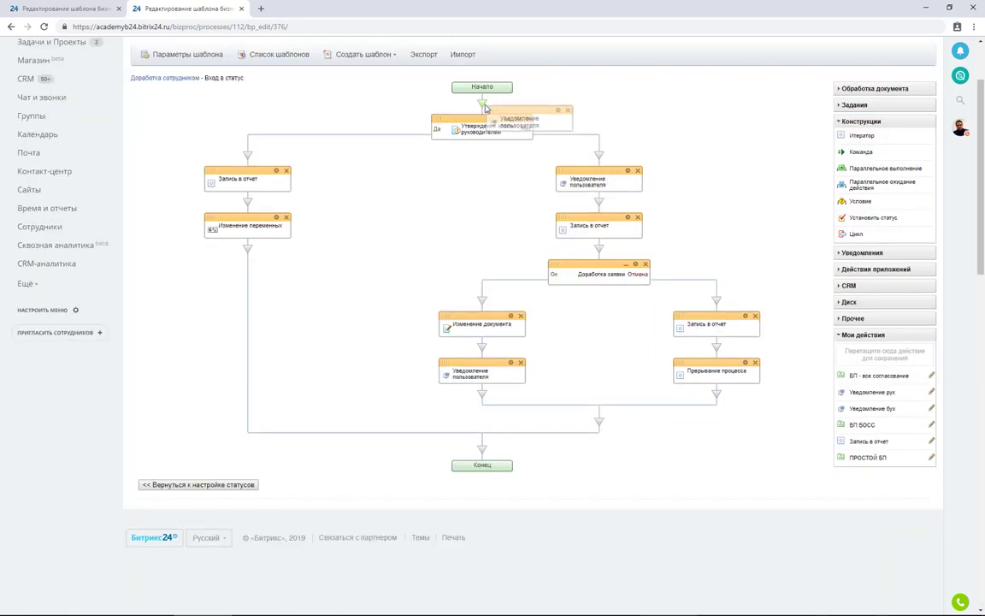
double_click(513, 179)
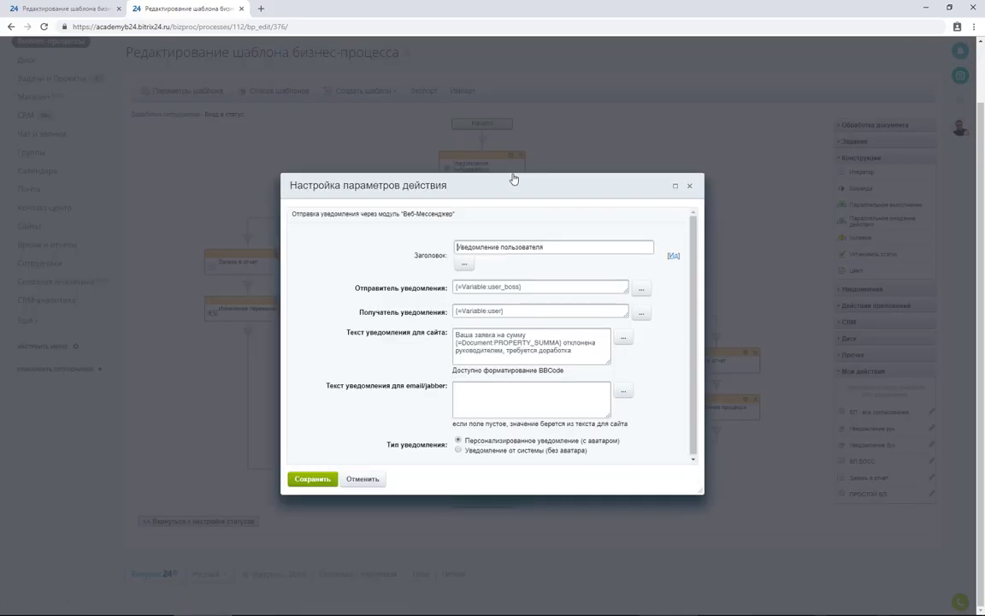
left_click(535, 288)
left_click_drag(527, 311, 412, 304)
key("ctrl+c")
left_click_drag(523, 286, 373, 289)
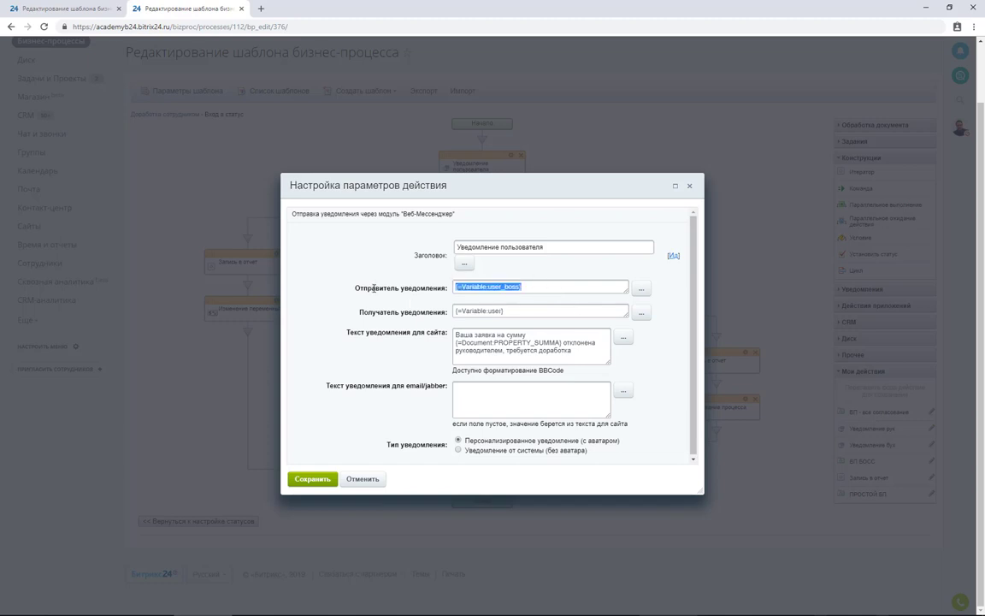
key("ctrl+v")
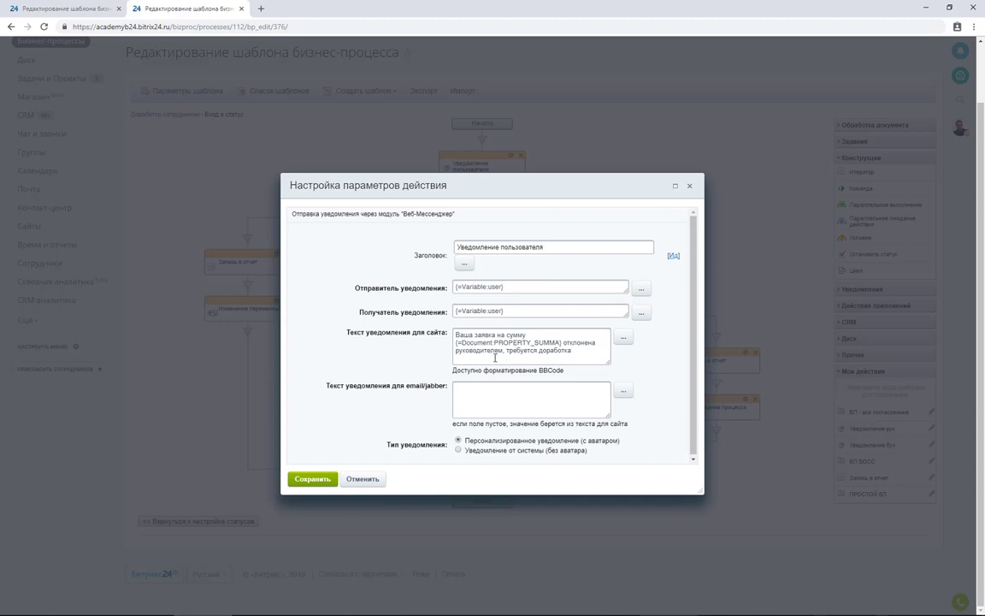
Shorten the notification's site text ending to "отклонена, требуется доработка", choose the system notification type without avatar, and save
left_click_drag(455, 350, 511, 350)
key("BackSpace")
type(",")
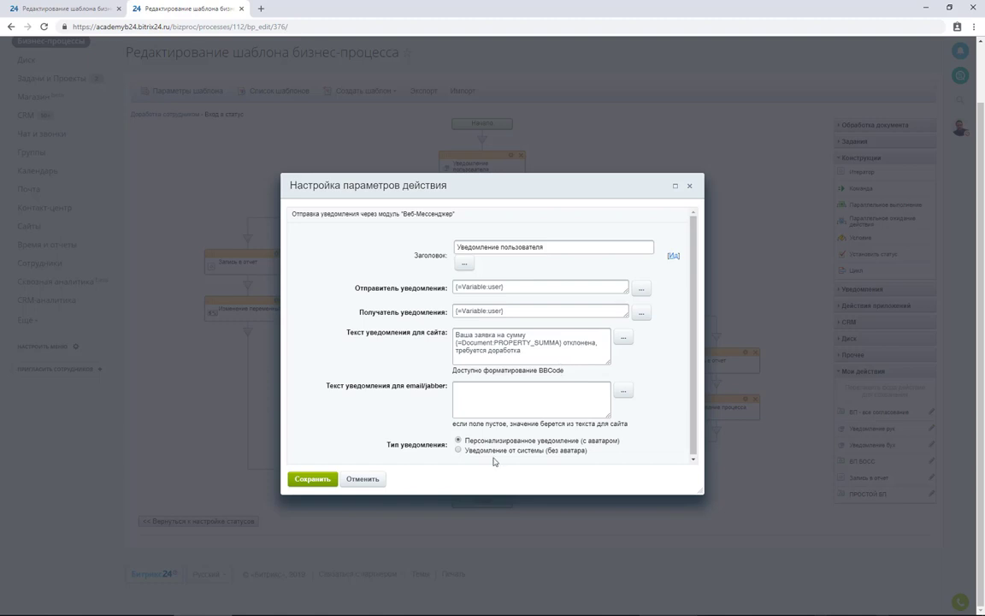
left_click(458, 450)
left_click(313, 481)
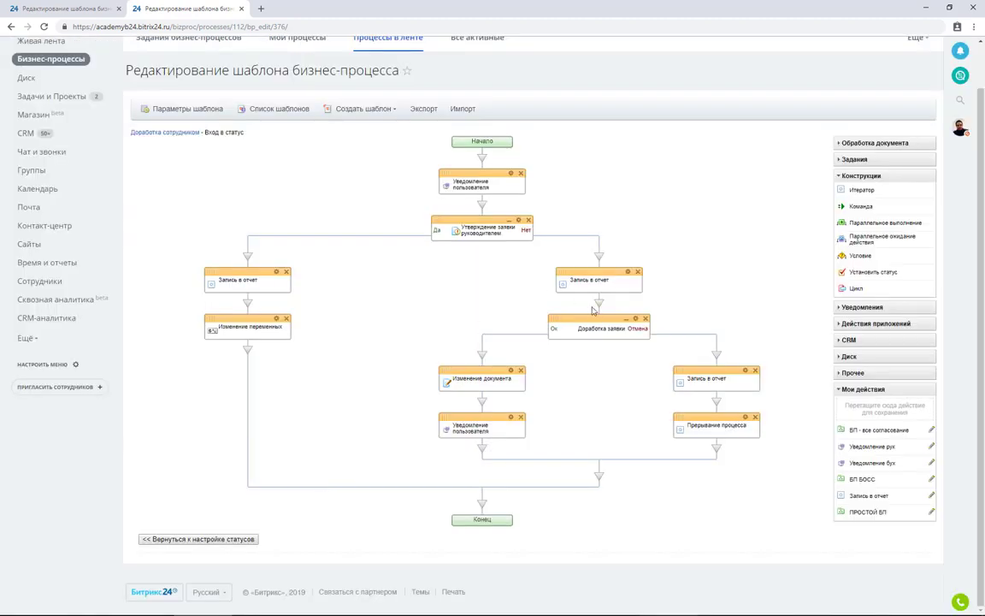
Move "Доработка заявки" with its branches below the first "Уведомление пользователя" and delete the "Утверждение заявки руководителем" block
scroll(536, 288, "down", 1)
left_click_drag(543, 283, 481, 151)
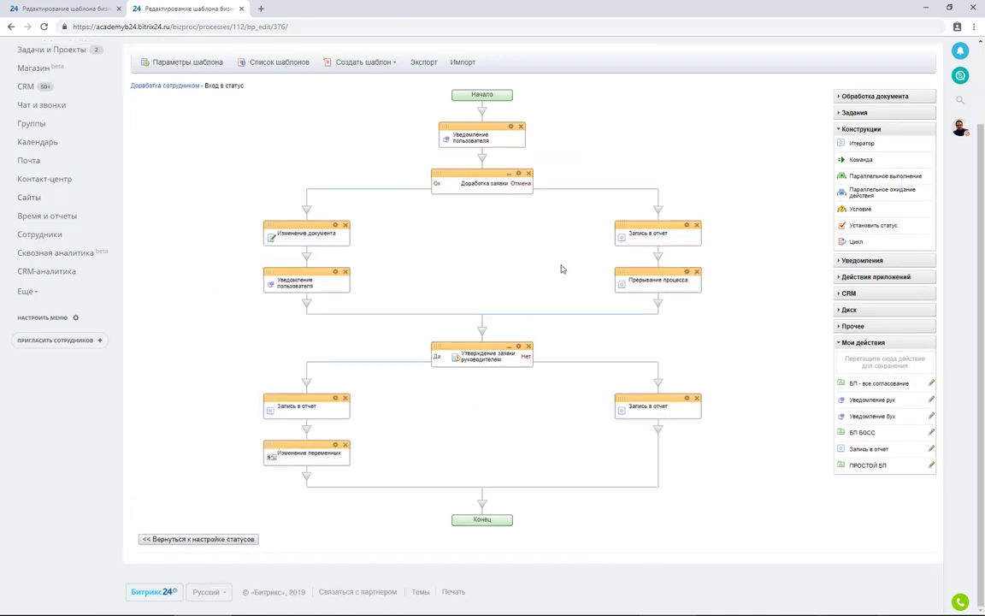
left_click(529, 346)
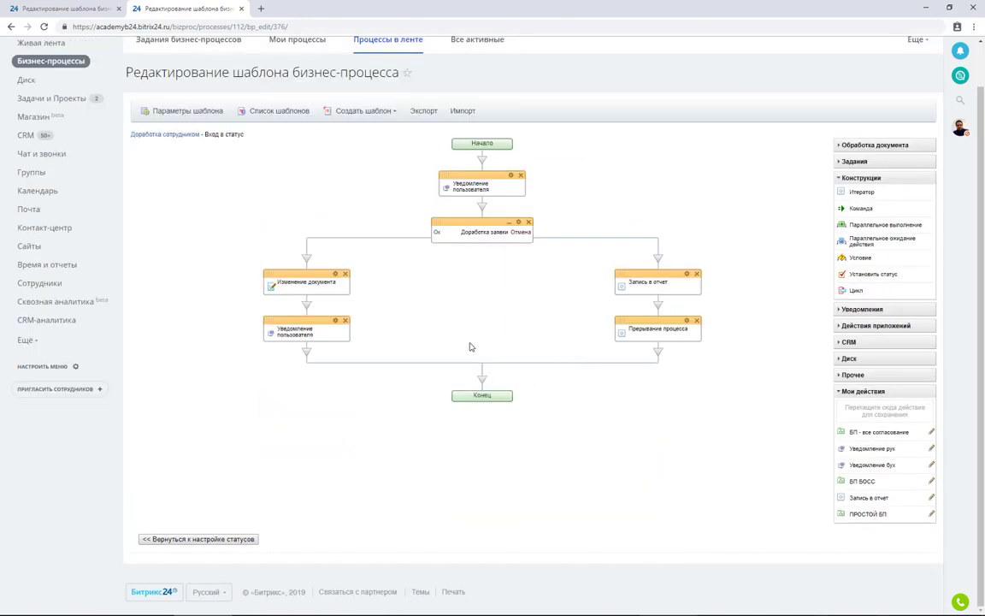
Check which variables fill the Сумма and Цели и обоснование fields in the Ок branch's "Изменение документа" action
left_click(336, 275)
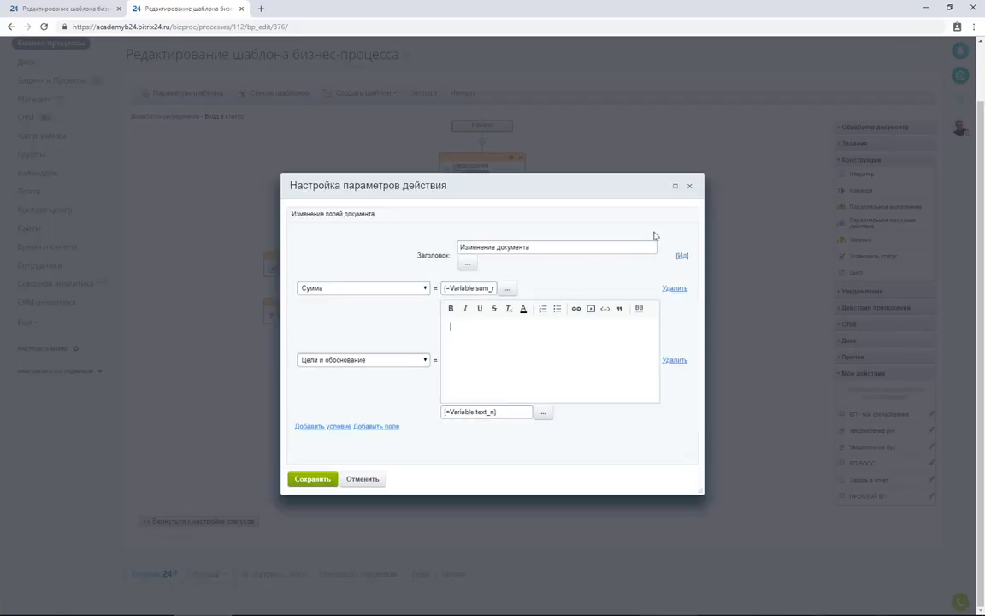
double_click(475, 288)
left_click(481, 411)
double_click(481, 411)
left_click(327, 480)
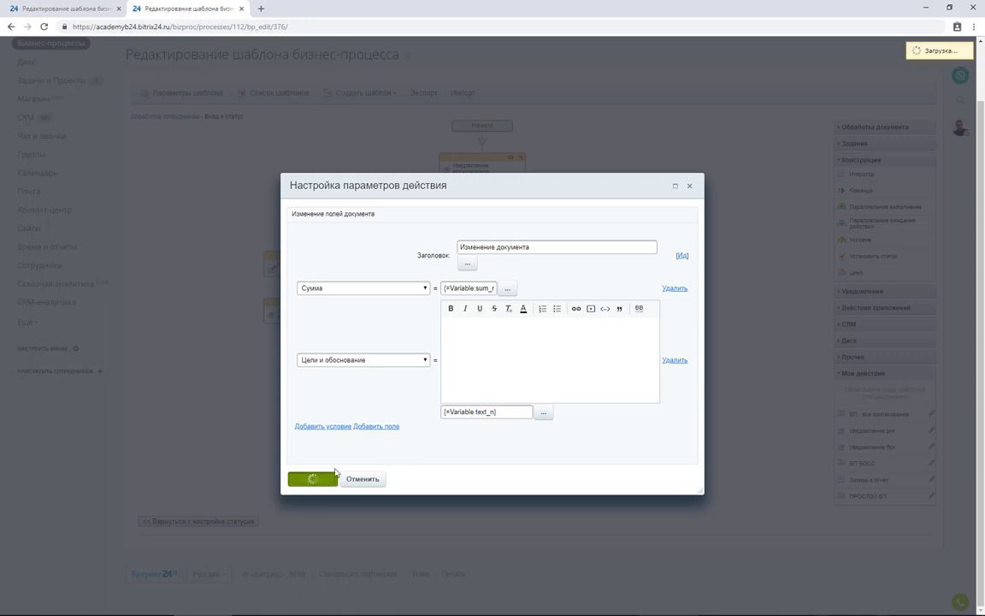
Remove the manager's rejection comment lines from the task description of "Доработка заявки", so it begins with "Ваша заявка на сумму"
left_click(519, 222)
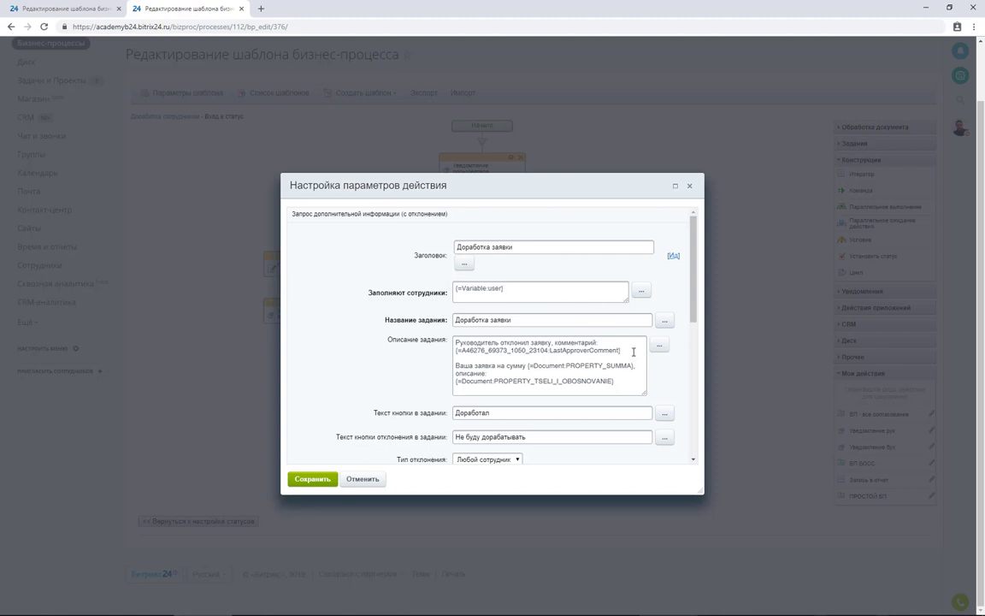
left_click_drag(634, 351, 460, 333)
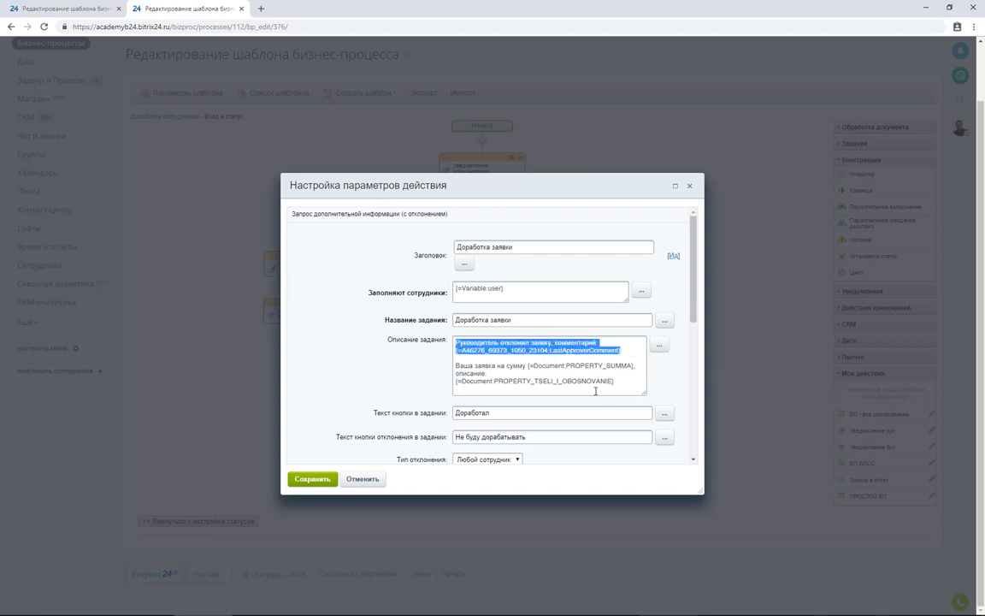
key("Delete")
key("Delete")
key("Delete")
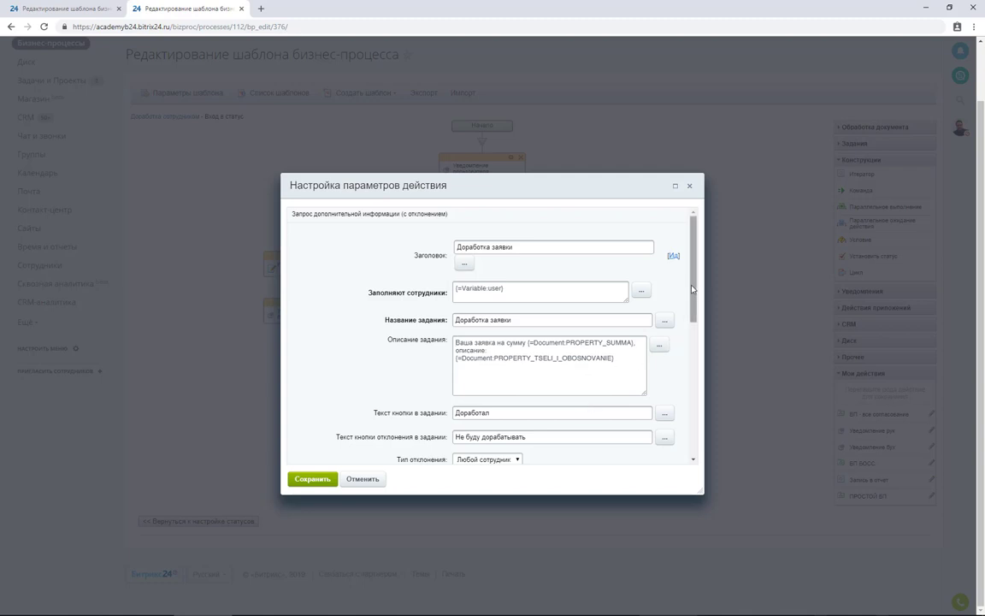
Set the comment input field display to Нет in "Доработка заявки", review its requested fields, and save the action
left_click_drag(691, 286, 698, 300)
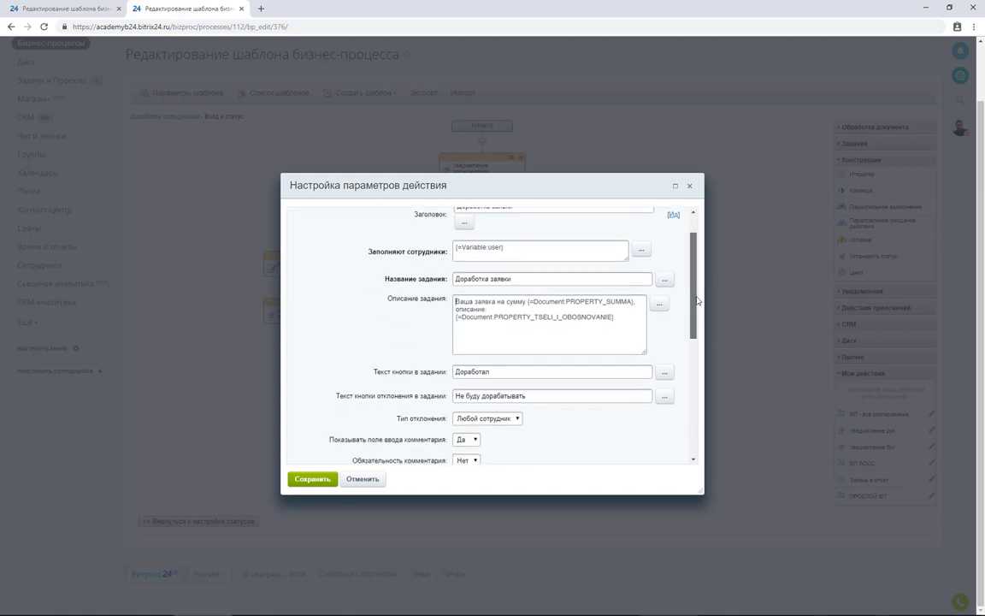
scroll(475, 324, "down", 3)
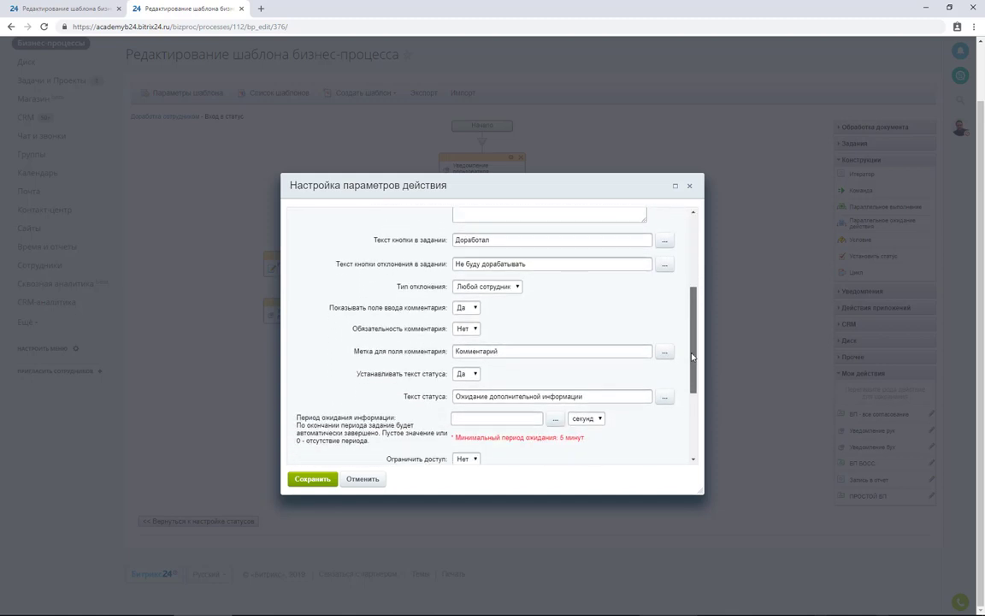
left_click(466, 302)
left_click(462, 323)
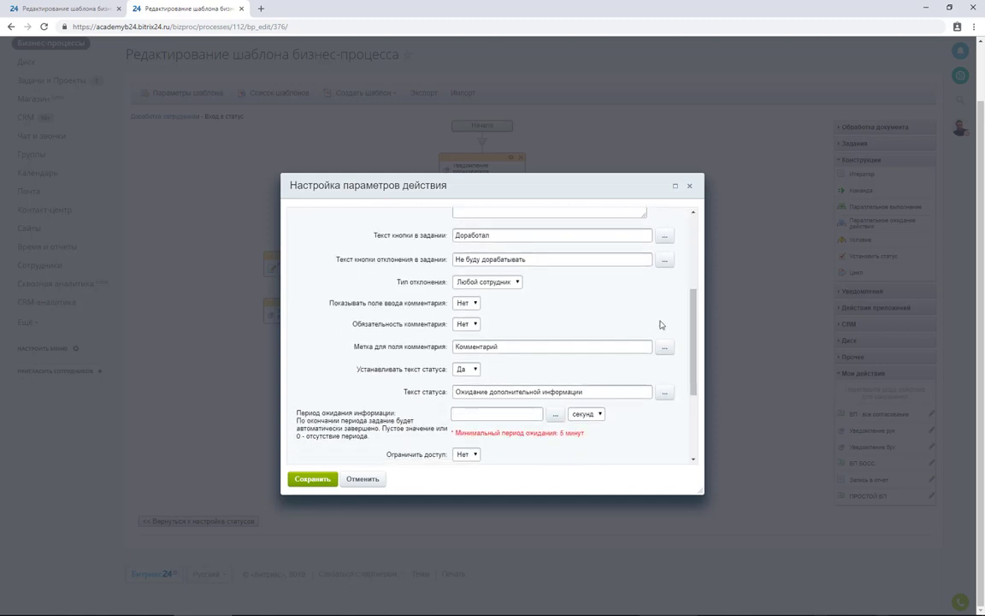
left_click_drag(697, 326, 700, 405)
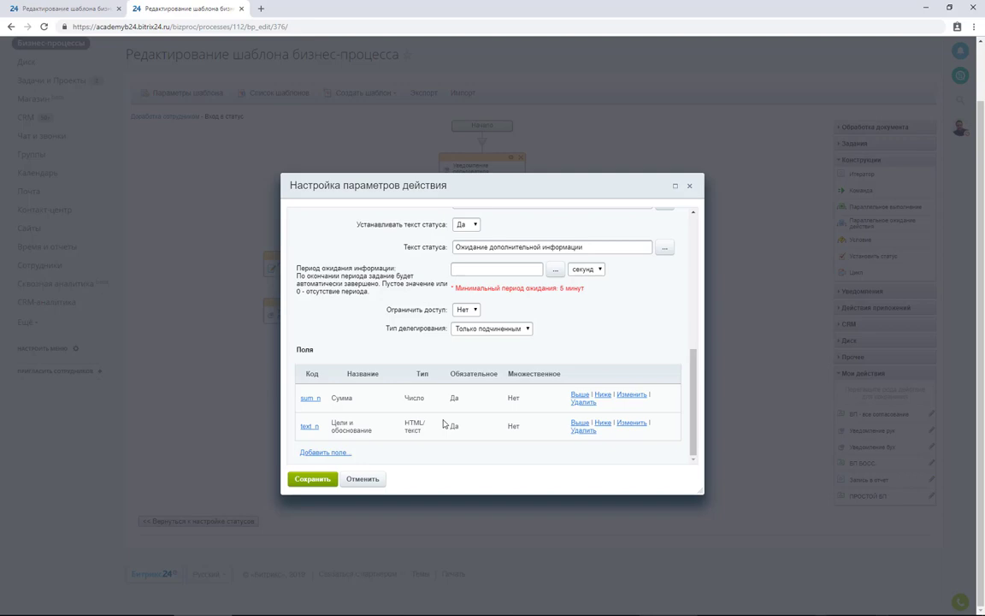
left_click(317, 479)
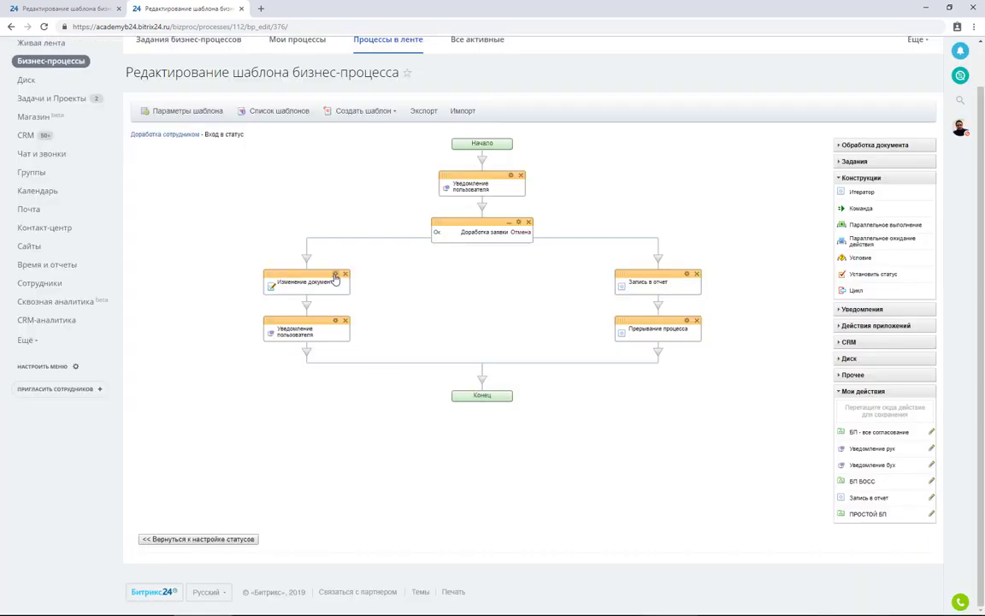
Recheck the variables in "Изменение документа" and read the text of the Отмена branch's "Запись в отчет"
double_click(306, 282)
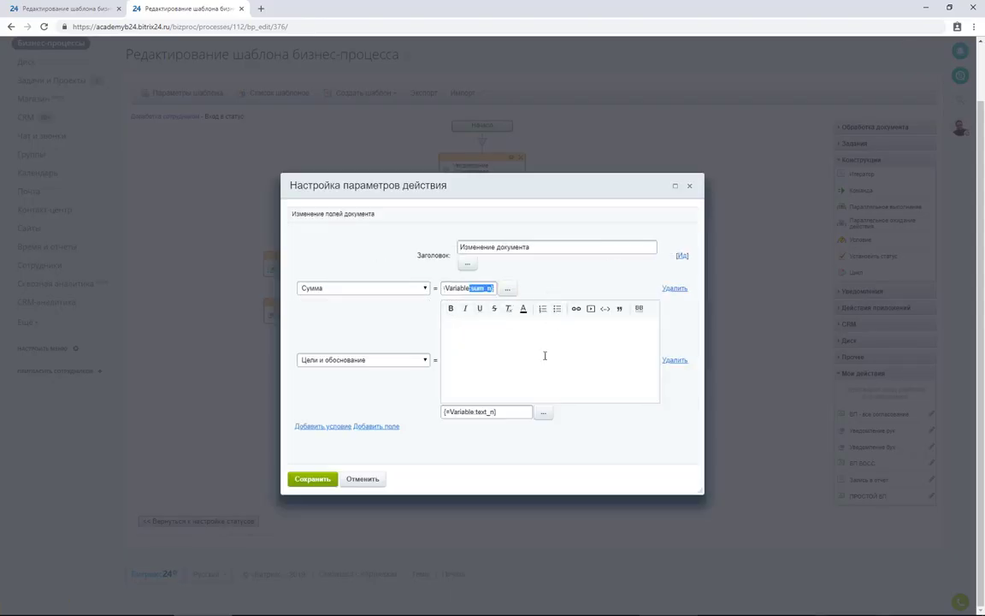
left_click(317, 484)
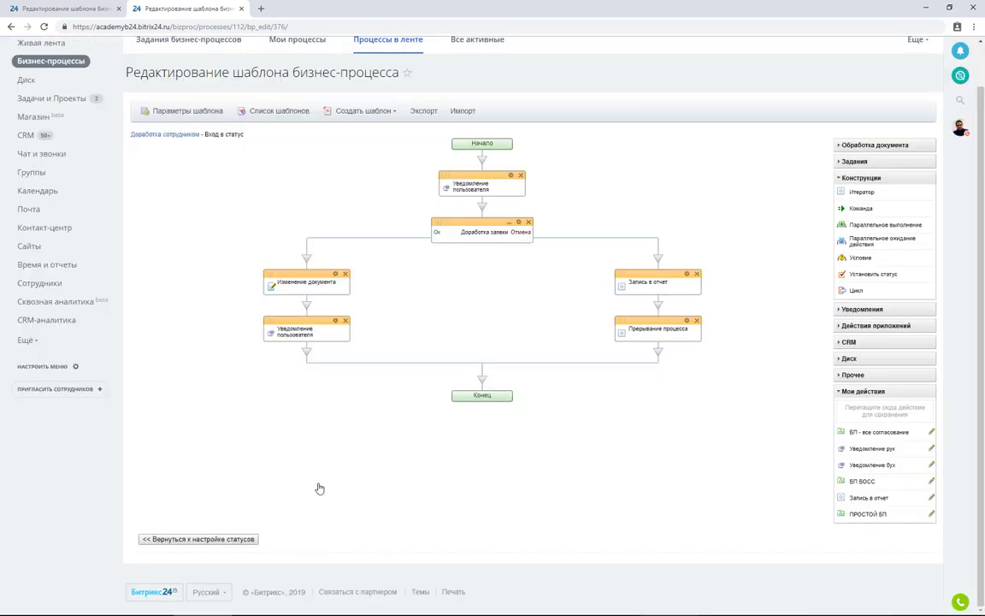
double_click(684, 278)
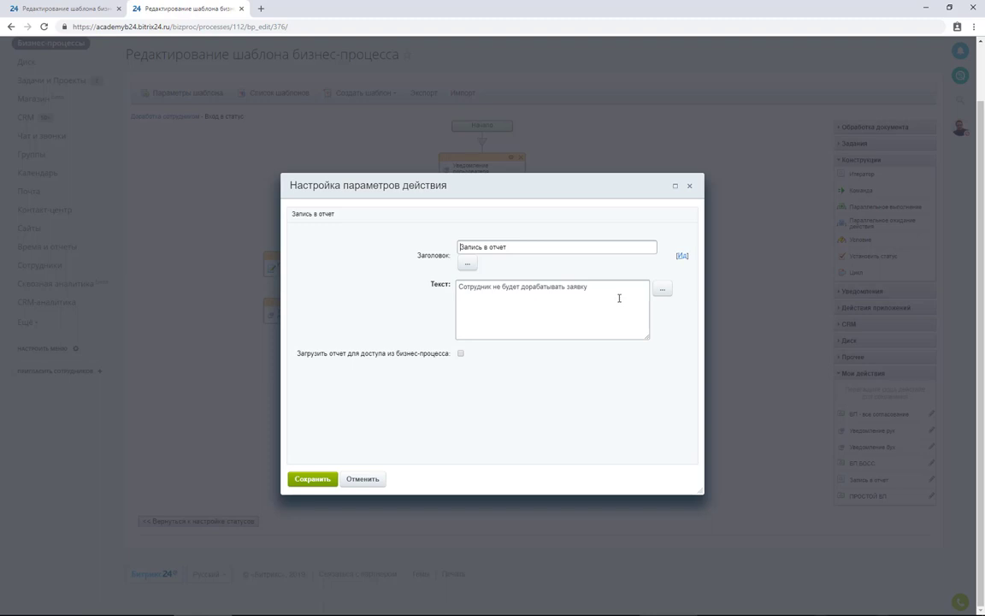
left_click(690, 186)
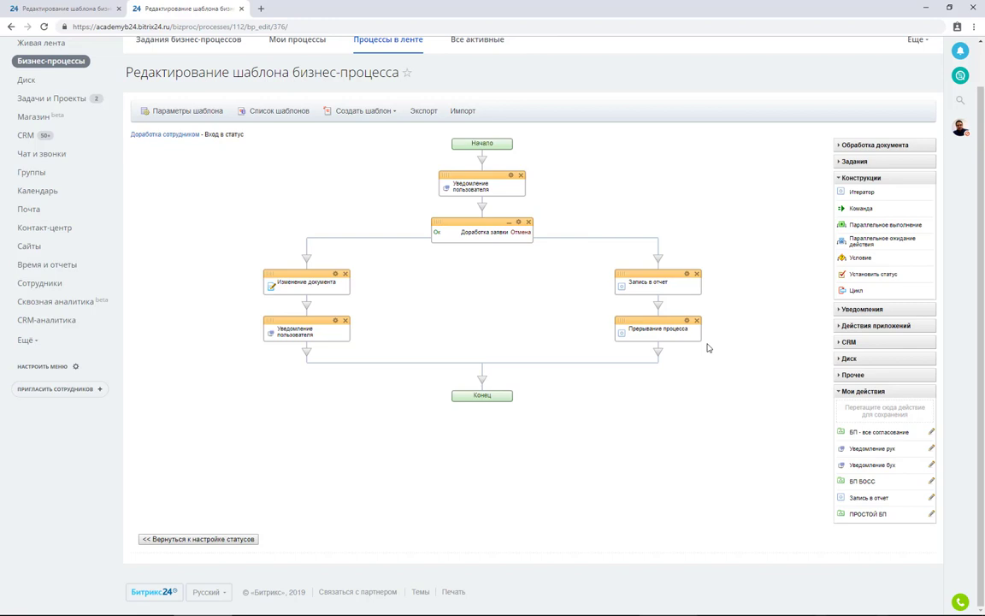
Replace "Прерывание процесса" in the Отмена branch with a "Установить статус" action titled "Отклонена" with target status "Заявка отклонена"
left_click_drag(864, 274, 658, 305)
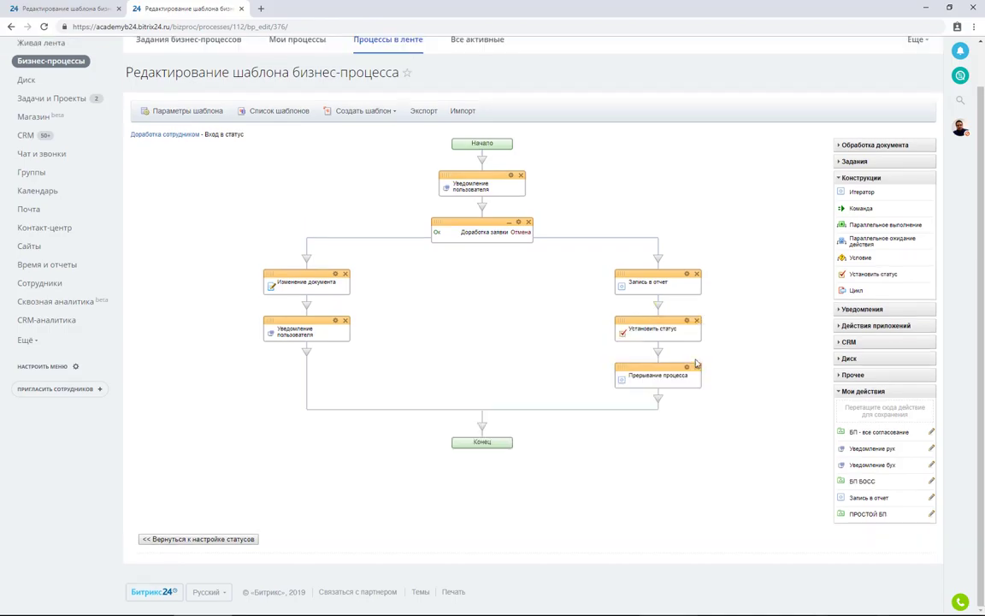
left_click(686, 320)
left_click(508, 287)
left_click(508, 345)
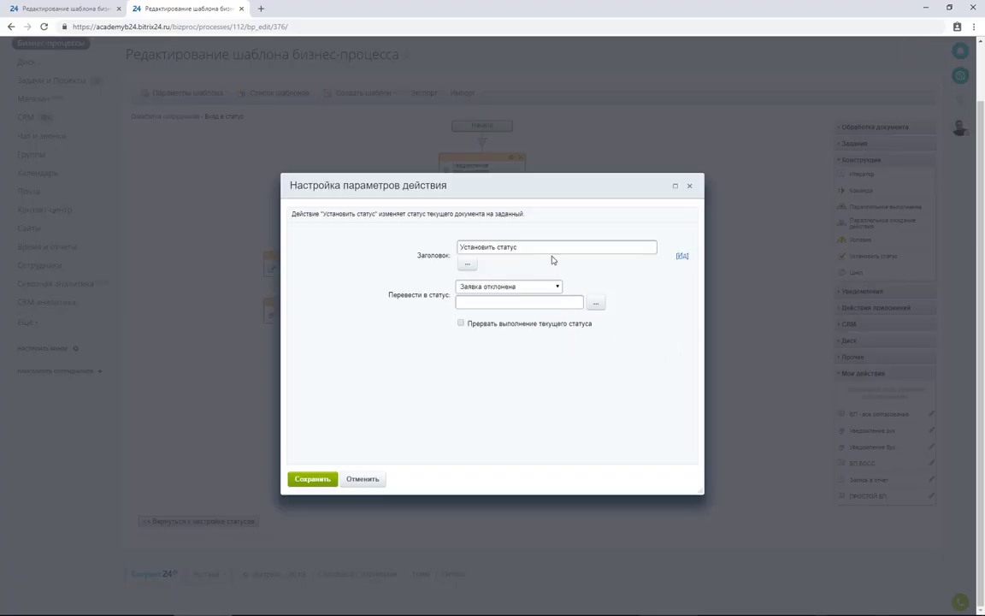
left_click_drag(552, 250, 376, 245)
type("Отклонена")
left_click(324, 477)
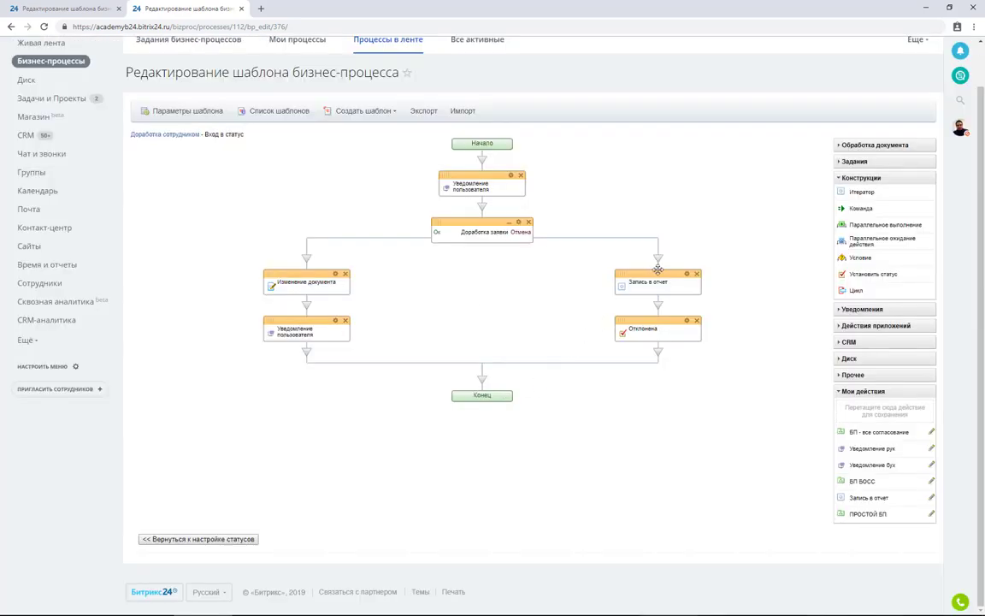
Copy the Отмена branch's "Запись в отчет" to the start of the Ок branch and change its text to "Сотрудник доработал заявку"
left_click_drag(647, 281, 334, 257)
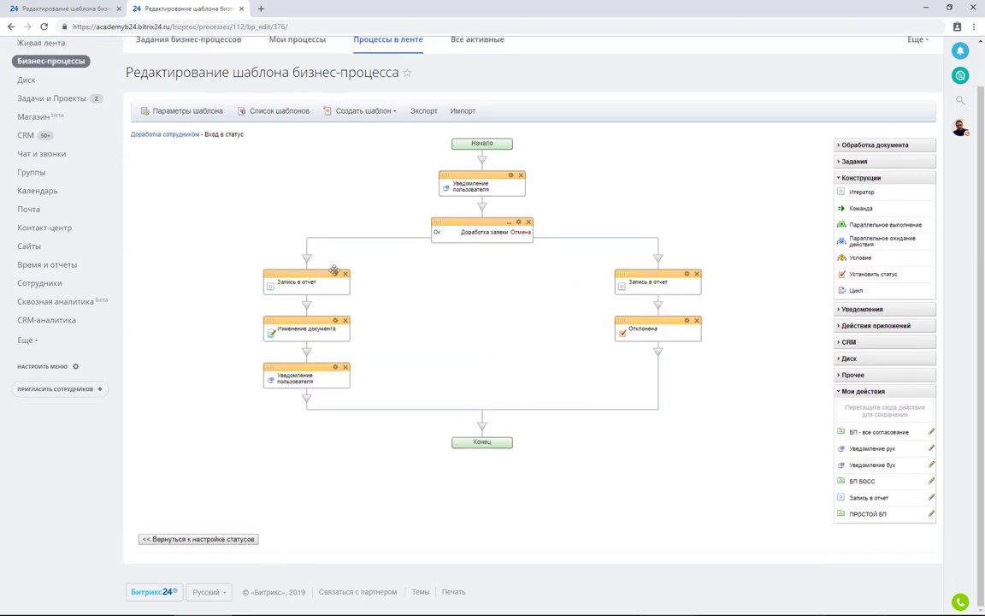
left_click(336, 274)
double_click(509, 287)
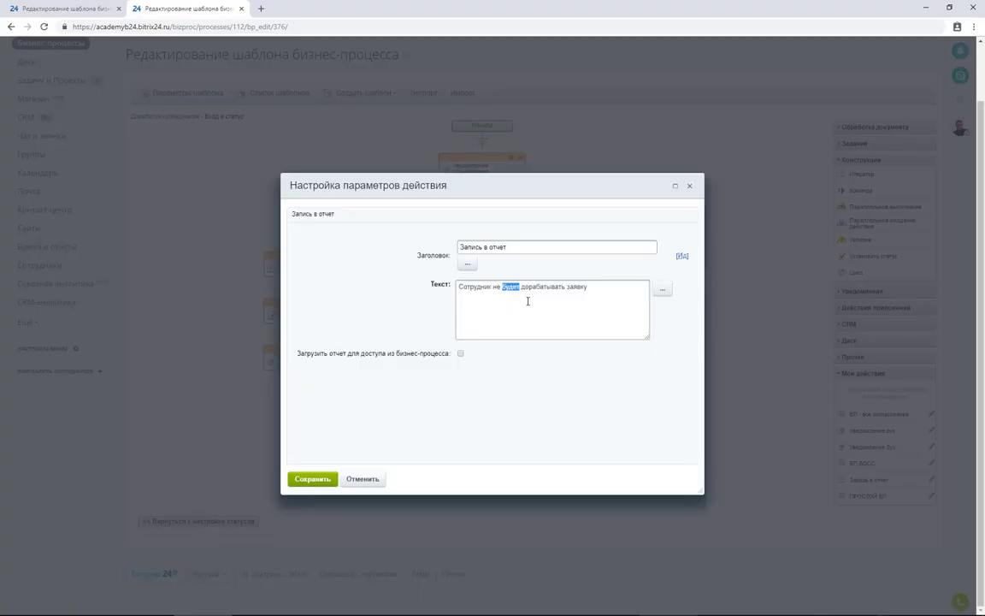
key("BackSpace")
key("BackSpace")
key("BackSpace")
key("BackSpace")
left_click_drag(537, 287, 512, 289)
type("отал")
left_click(311, 481)
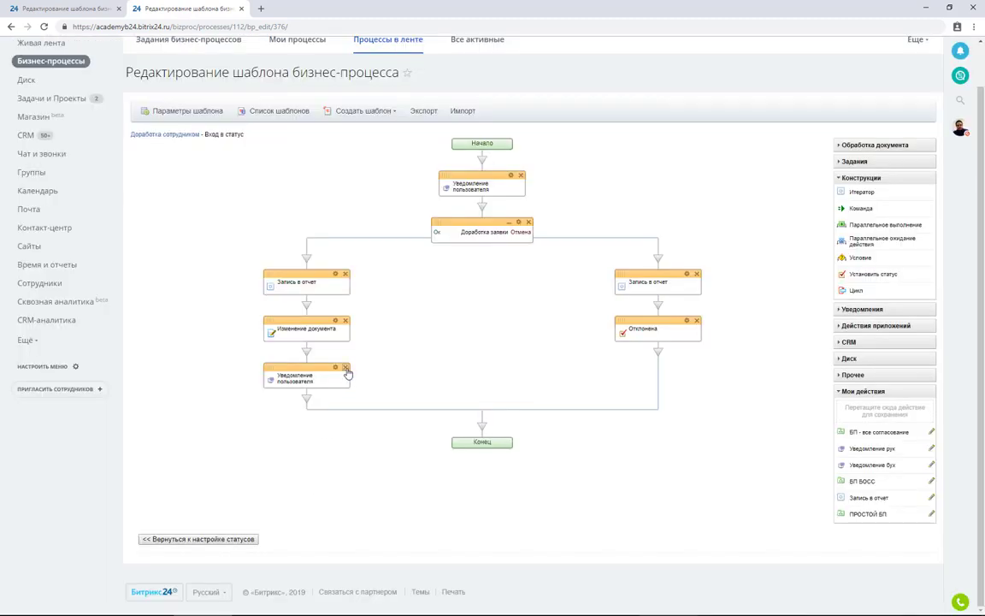
Delete the "Уведомление пользователя" action below "Изменение документа" in the Ок branch and return to the status diagram
left_click(345, 368)
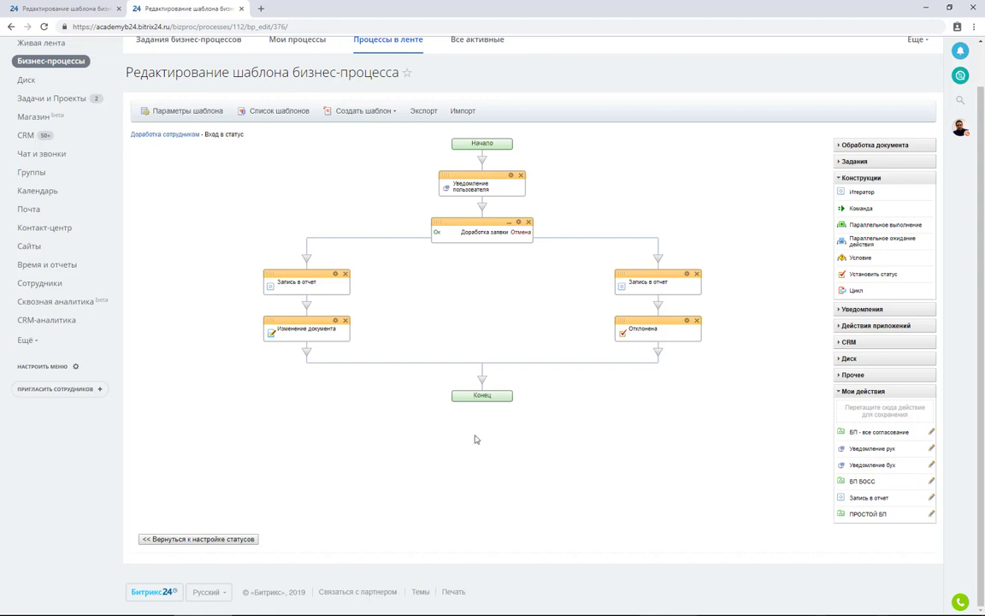
left_click(147, 539)
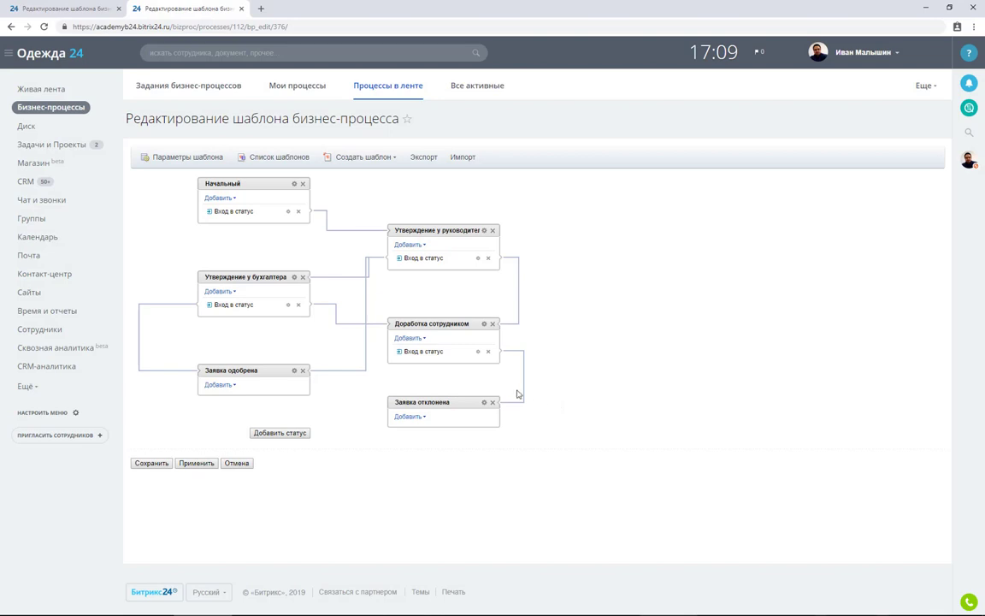
In the "Доработка сотрудником" entry handler, add a "Установить статус" action titled "Доработана" below "Изменение документа" with target status "Утверждение у руководителя"
left_click(436, 351)
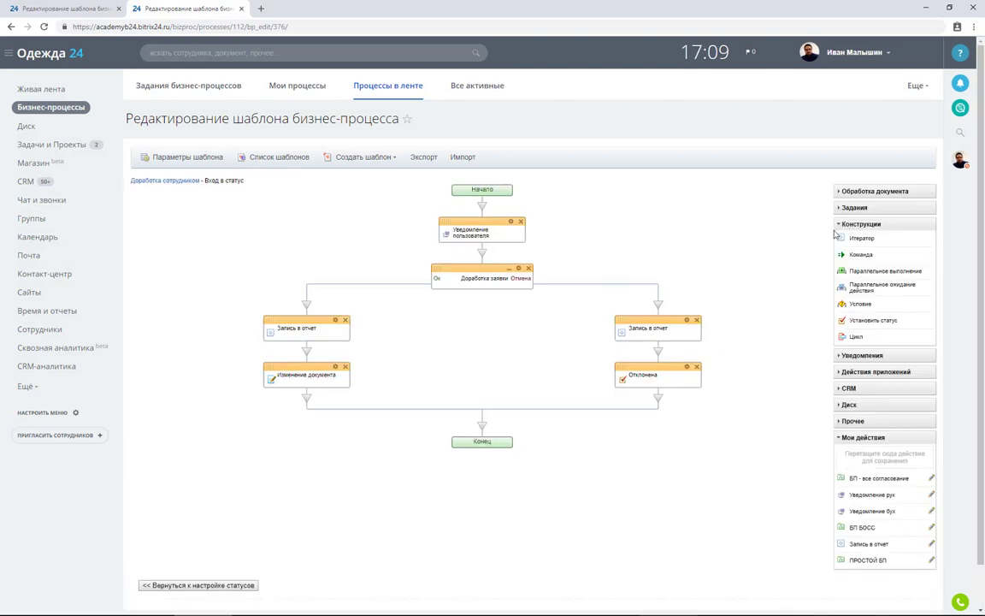
left_click_drag(871, 320, 307, 400)
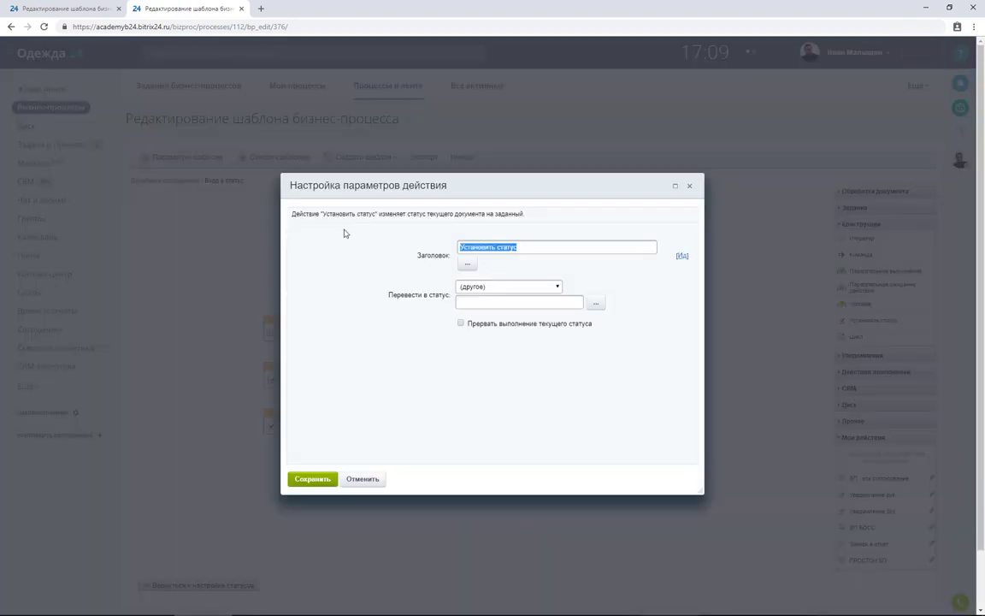
type("Доработана")
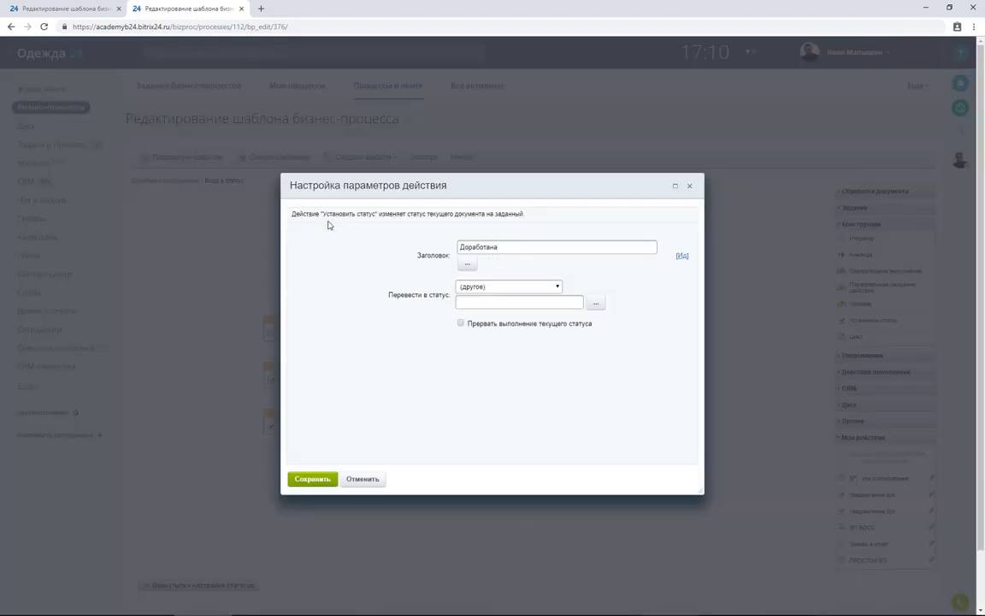
left_click(519, 287)
left_click(533, 310)
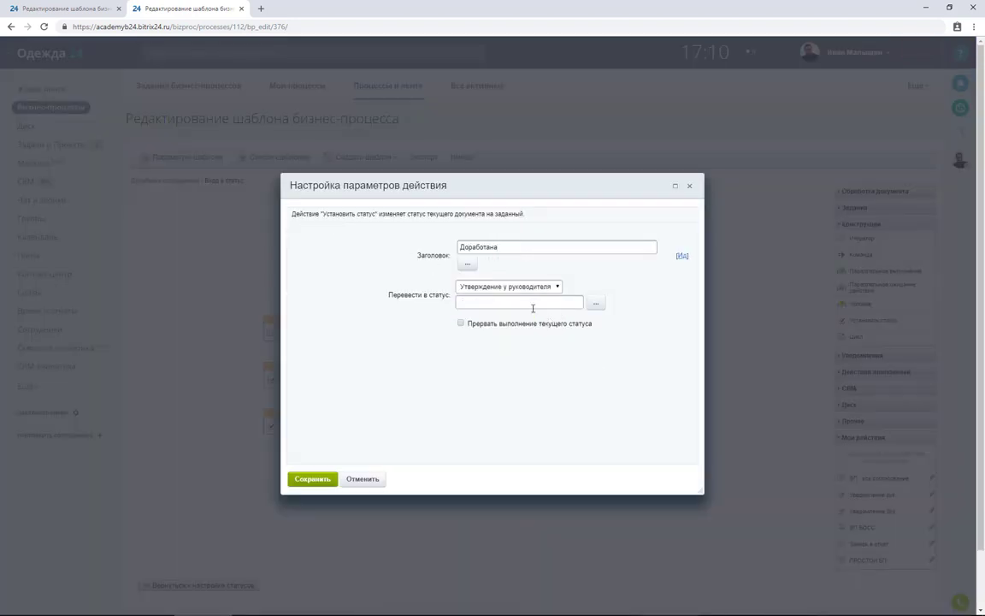
left_click(320, 483)
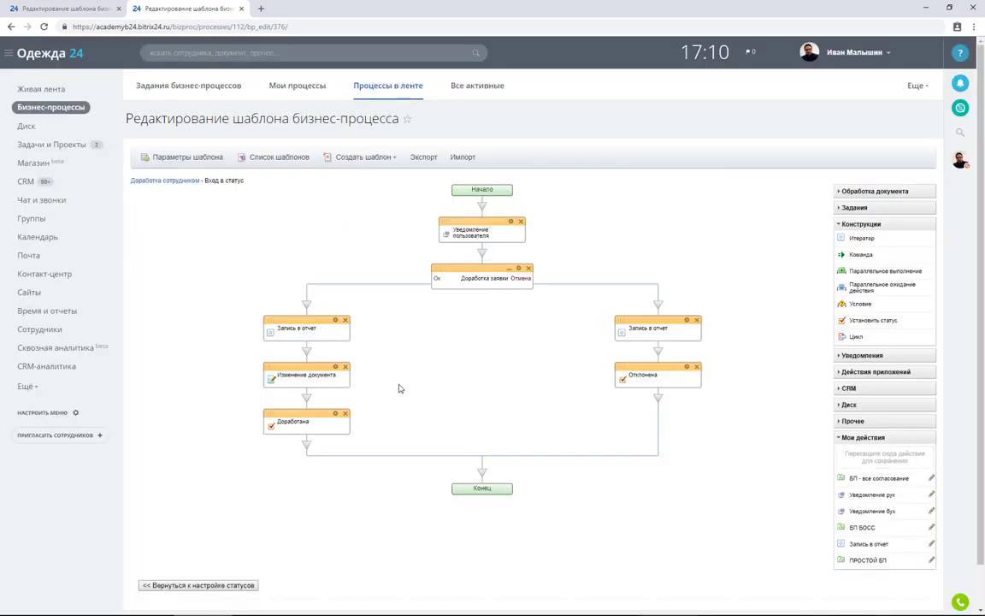
Add a status entry handler to "Заявка одобрена" and place the expanded saved block "ПРОСТОЙ БП" in it
left_click(243, 585)
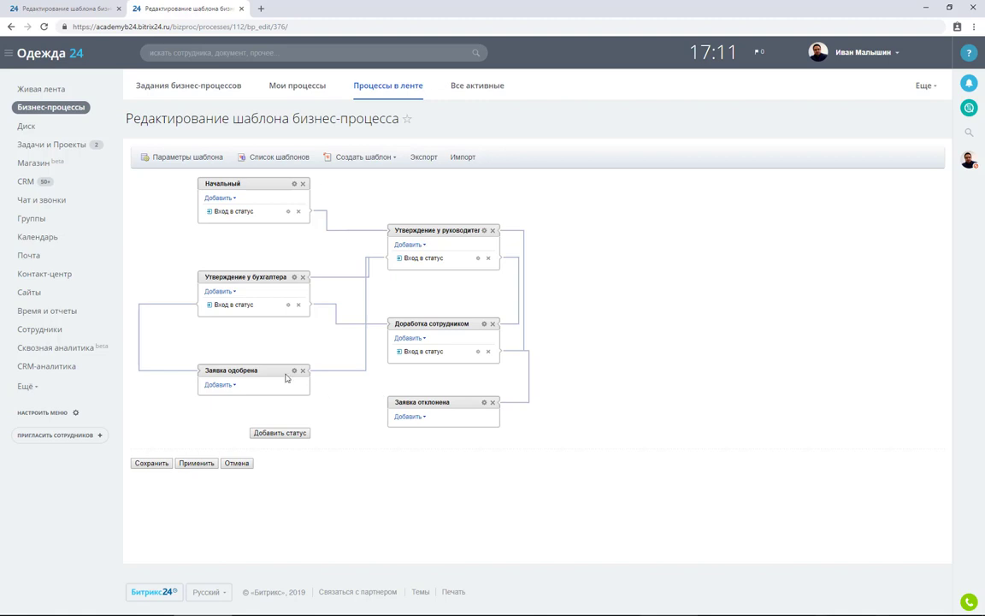
left_click(218, 384)
left_click(311, 441)
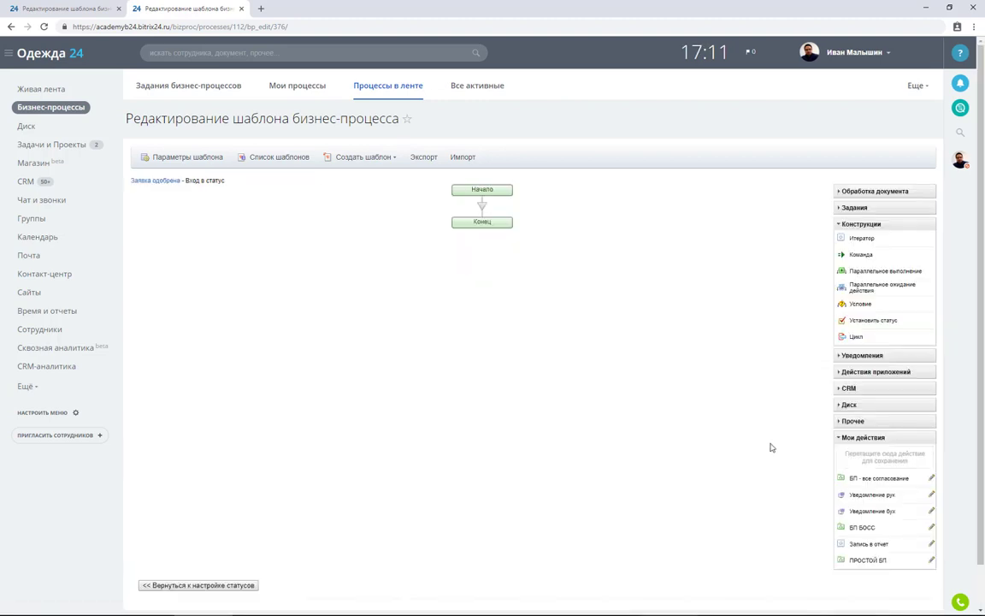
left_click_drag(868, 559, 475, 247)
left_click(471, 253)
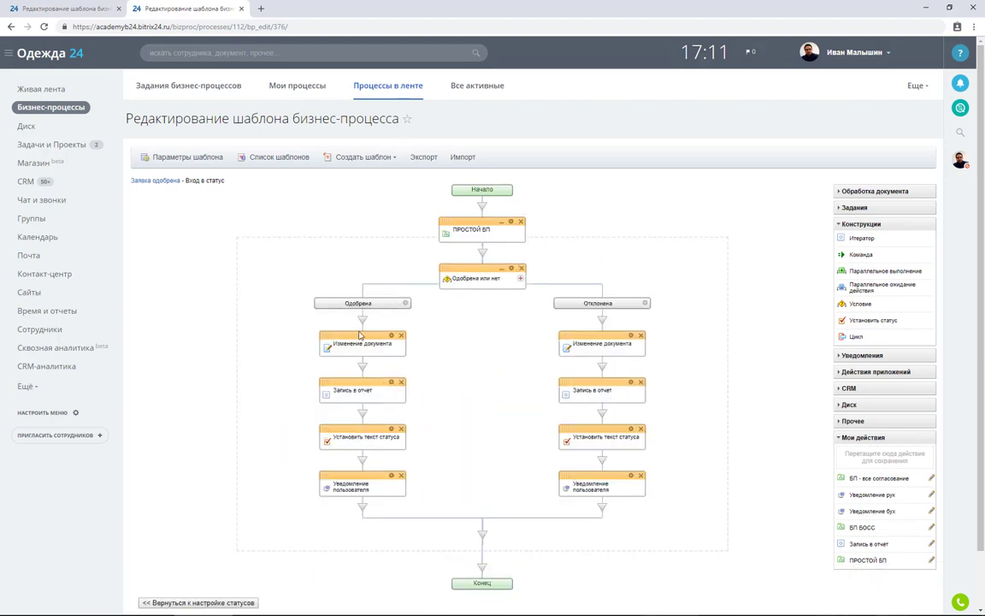
Move the four actions of the "Одобрена" branch above the "ПРОСТОЙ БП" block in the same order and delete the block
left_click_drag(342, 335, 483, 208)
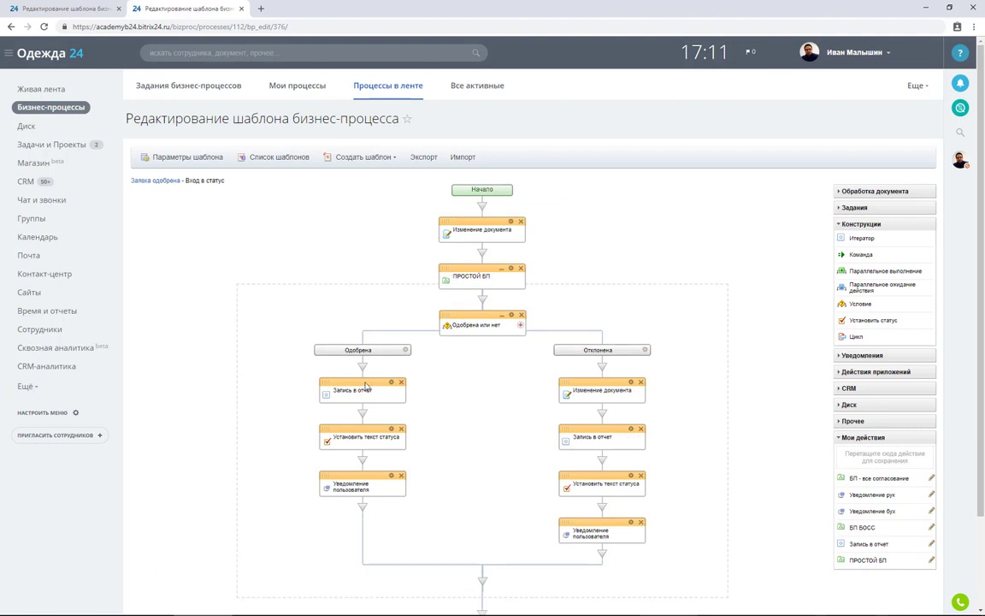
left_click_drag(359, 390, 482, 253)
left_click_drag(363, 436, 482, 349)
left_click(520, 410)
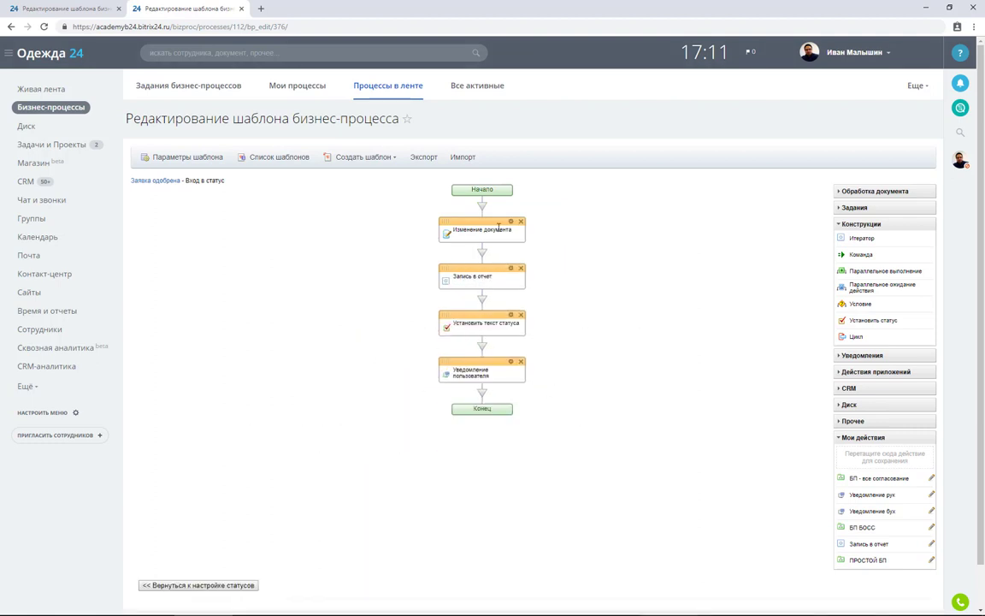
Review the settings of the document change, report entry, status text and user notification actions in the "Заявка одобрена" handler
double_click(512, 229)
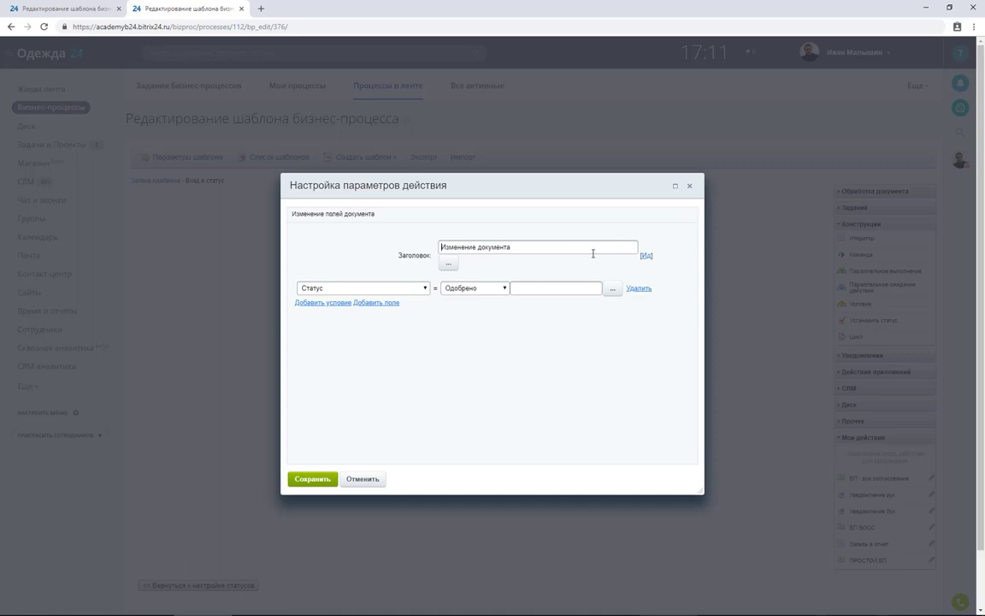
left_click(332, 475)
double_click(512, 270)
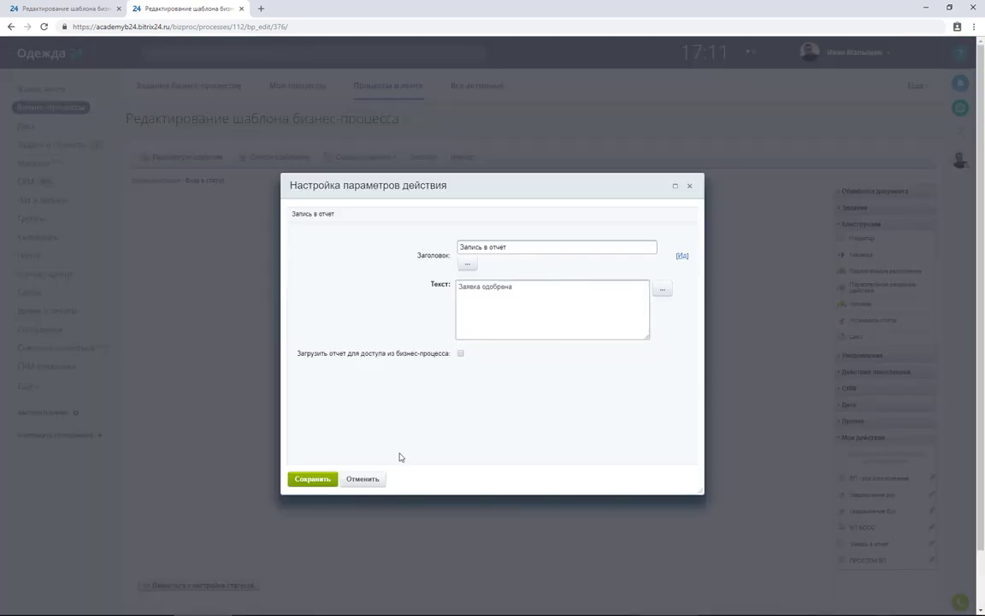
left_click(283, 436)
double_click(513, 320)
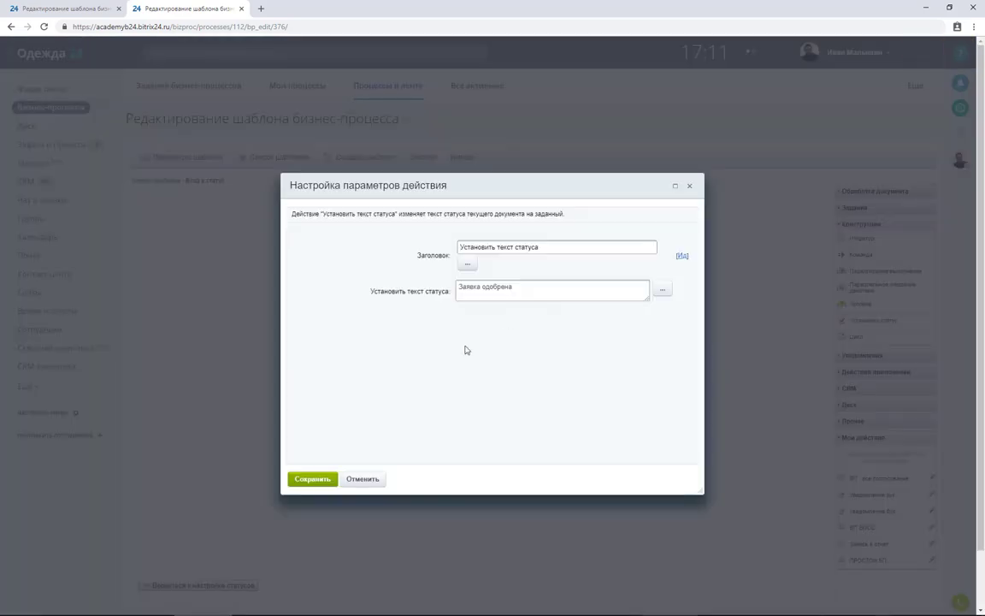
left_click(309, 475)
double_click(506, 369)
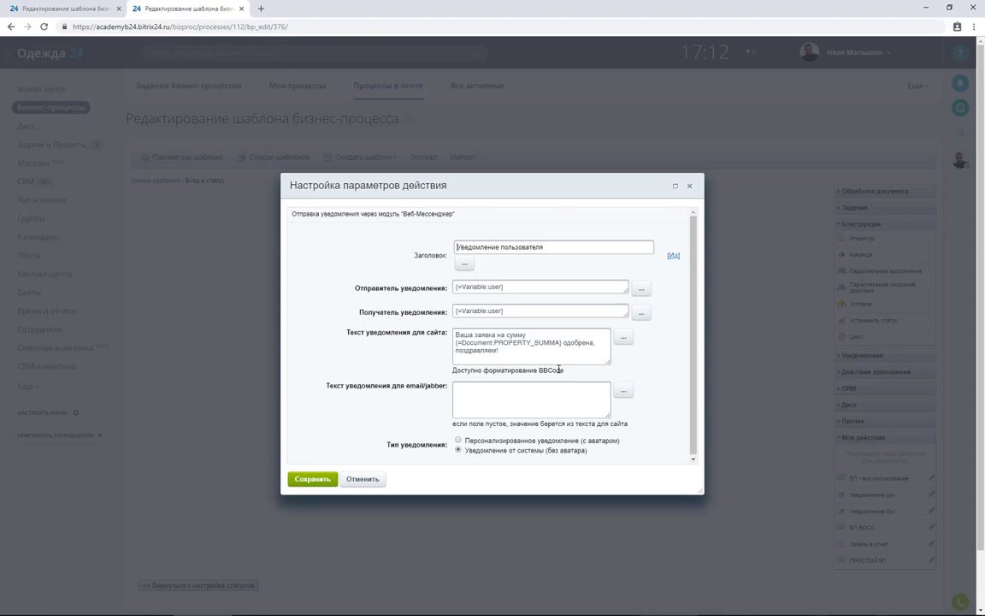
left_click(309, 479)
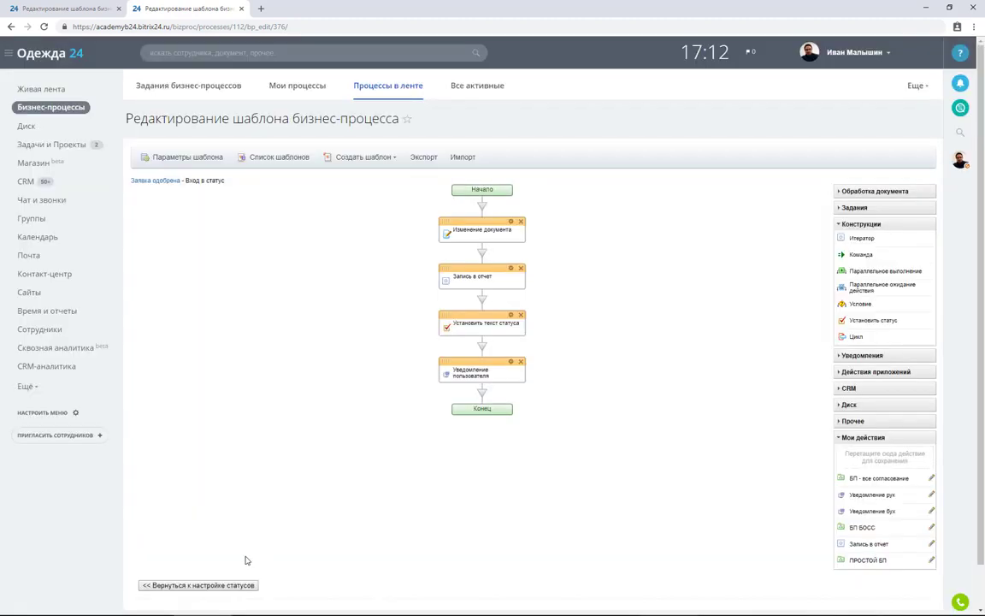
Add a status entry handler to "Заявка отклонена" and place the expanded saved block "ПРОСТОЙ БП" in it
left_click(214, 585)
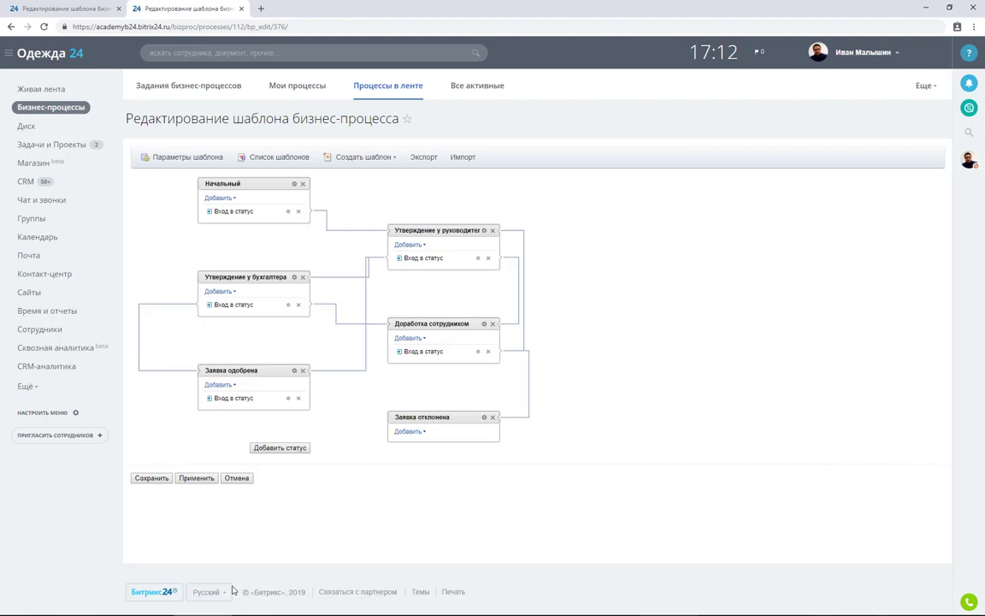
left_click(410, 431)
left_click(492, 486)
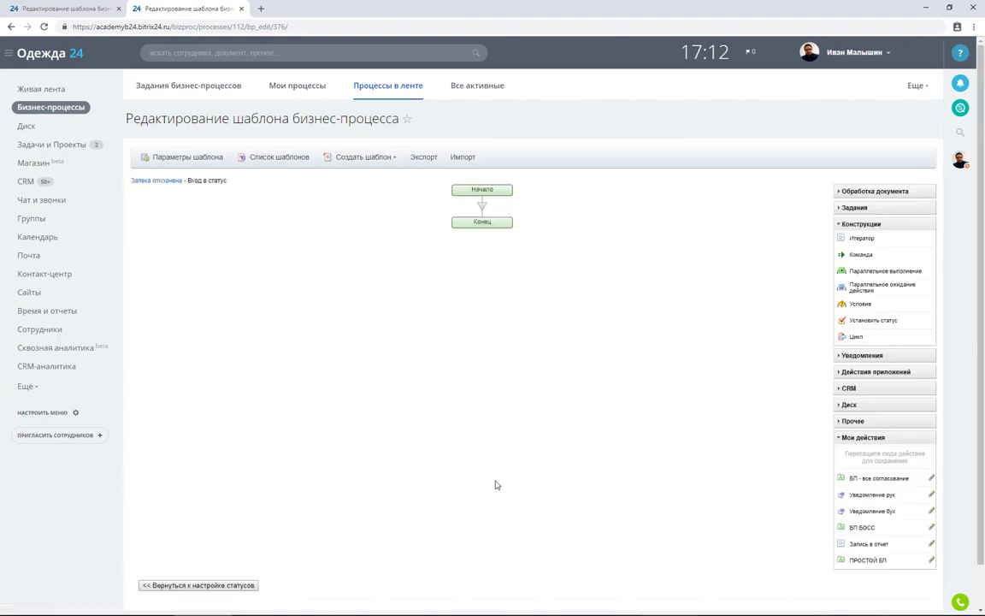
left_click_drag(868, 559, 481, 212)
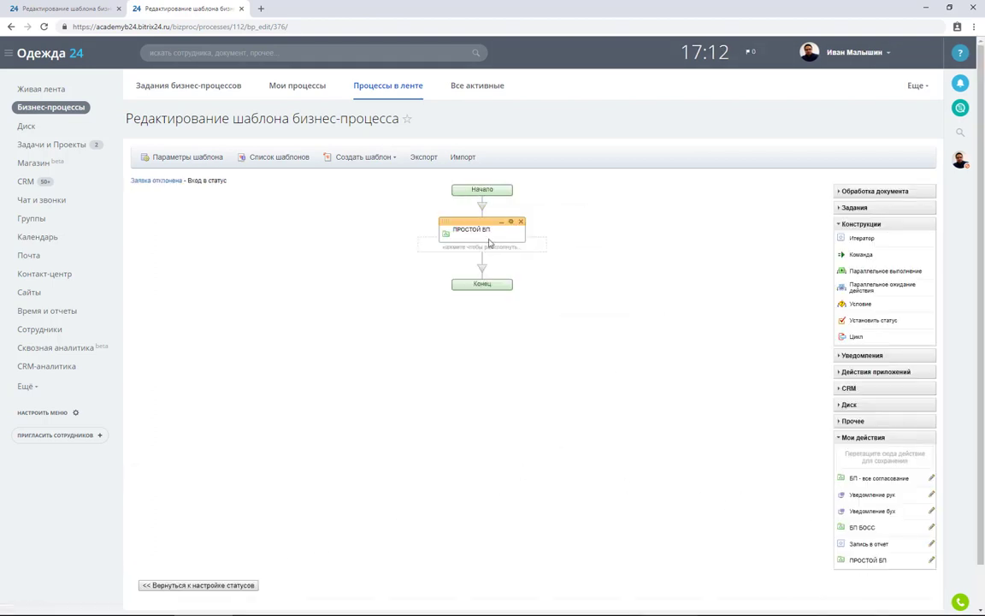
left_click(521, 269)
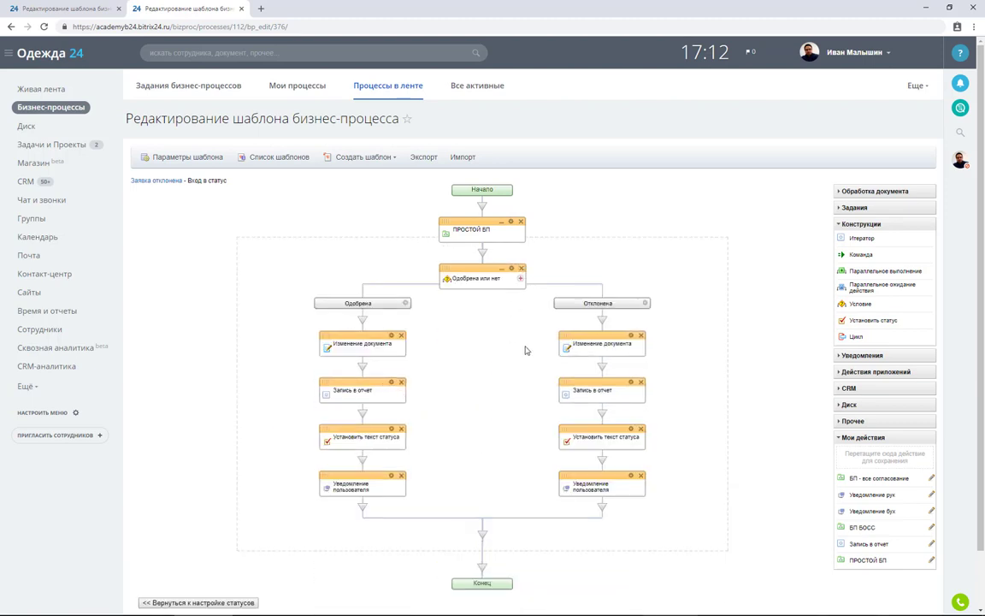
Move the four actions of the "Отклонена" branch above the "ПРОСТОЙ БП" block in the same order and delete the block
left_click_drag(556, 308, 483, 227)
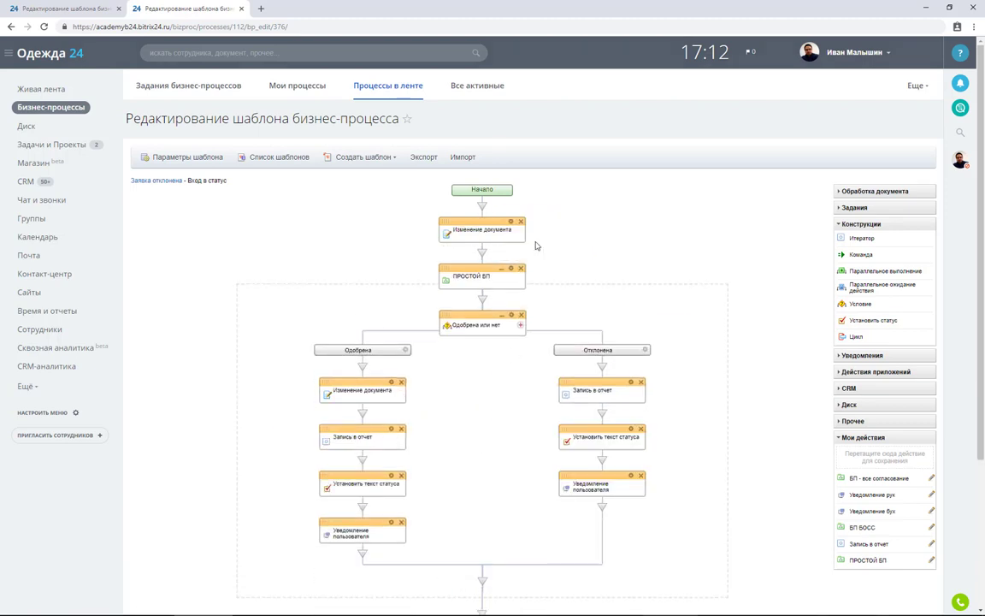
left_click_drag(568, 387, 484, 256)
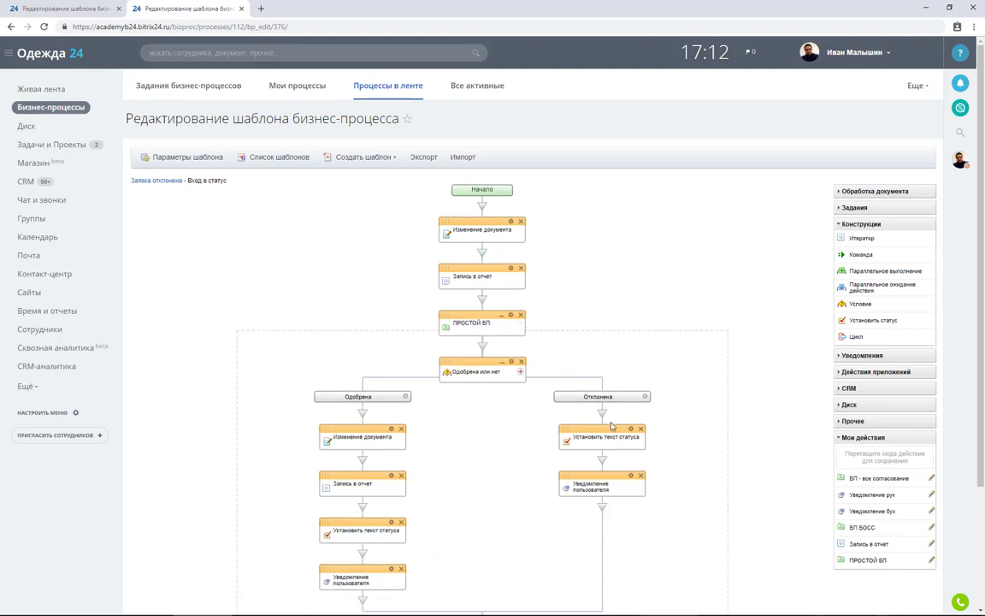
left_click_drag(598, 436, 484, 299)
left_click_drag(598, 484, 567, 419)
left_click(521, 362)
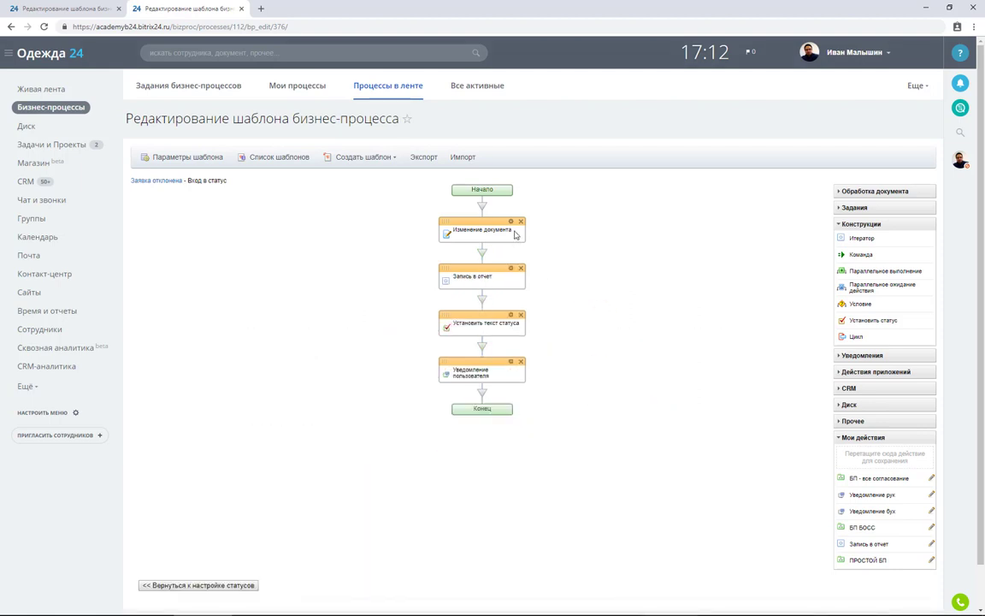
Review the settings of the document change, report entry, status text and user notification actions in the "Заявка отклонена" handler
double_click(510, 226)
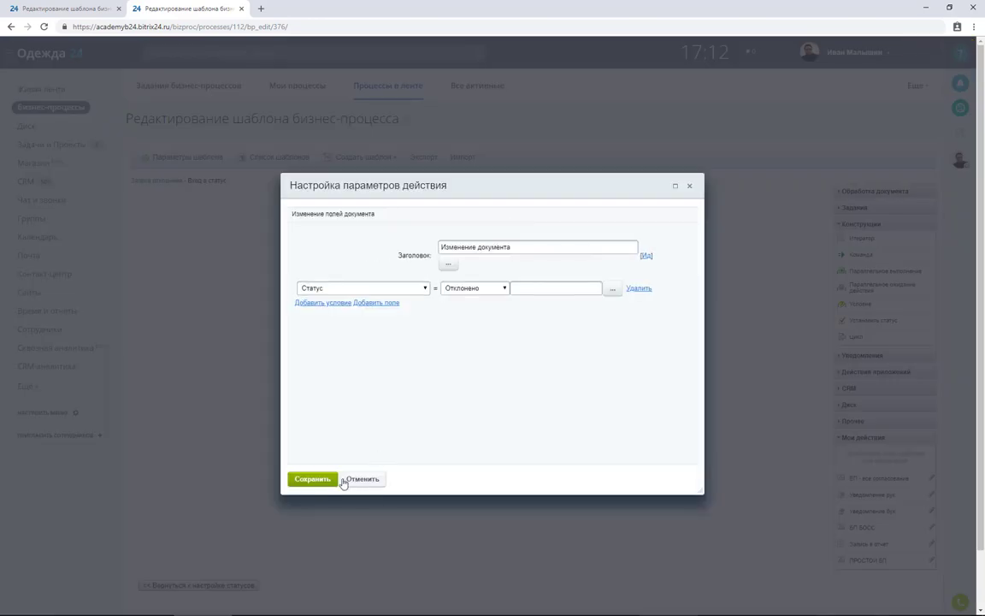
left_click(689, 186)
left_click(511, 267)
left_click(689, 186)
double_click(483, 322)
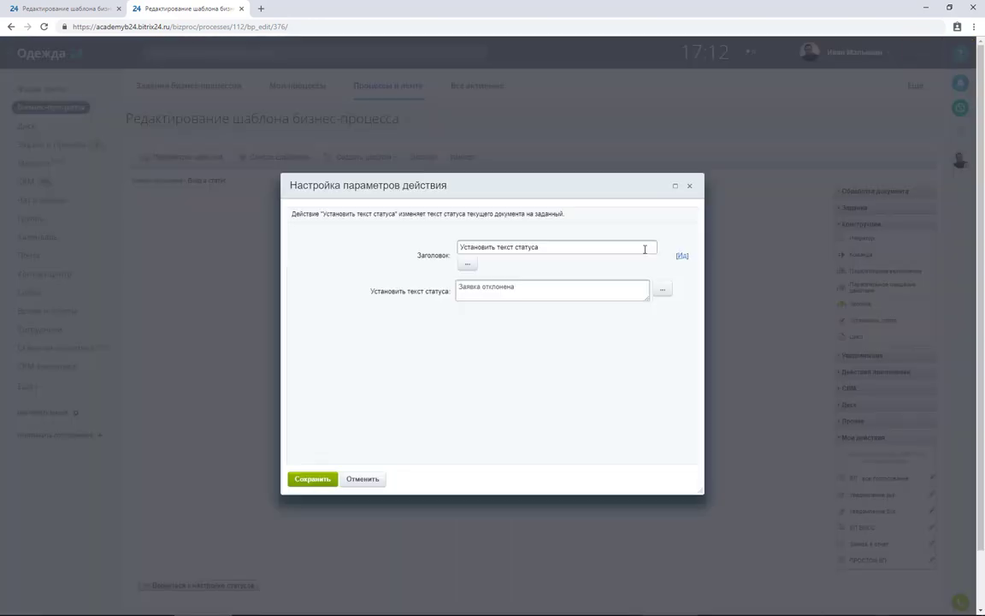
left_click(690, 186)
left_click(511, 362)
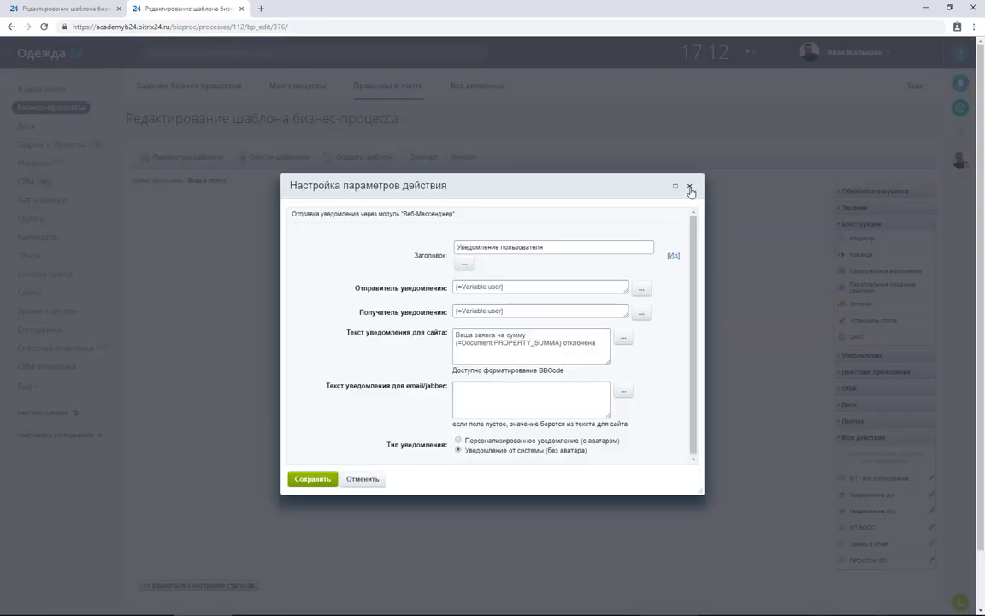
left_click(689, 186)
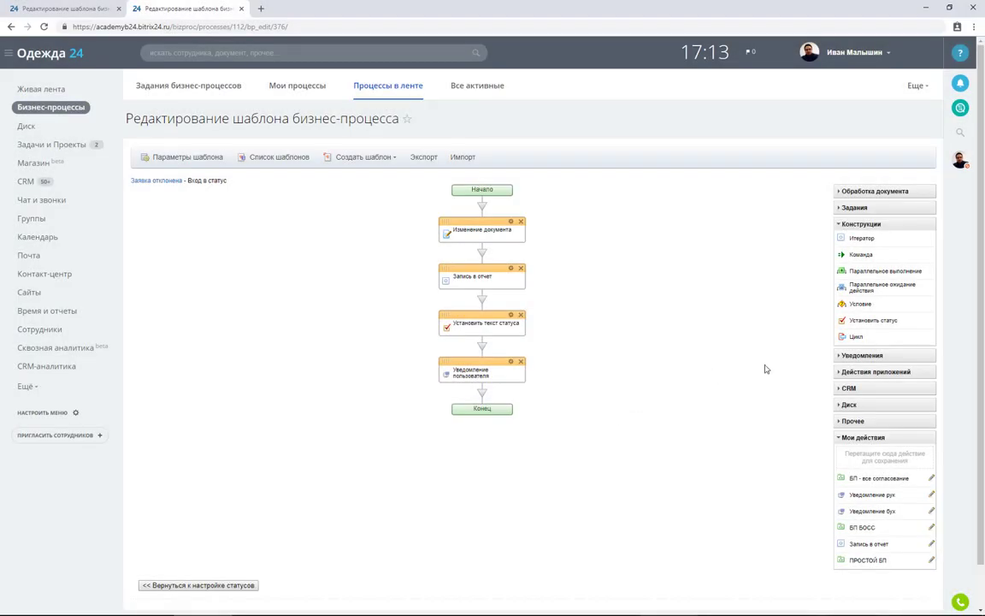
left_click_drag(872, 320, 517, 422)
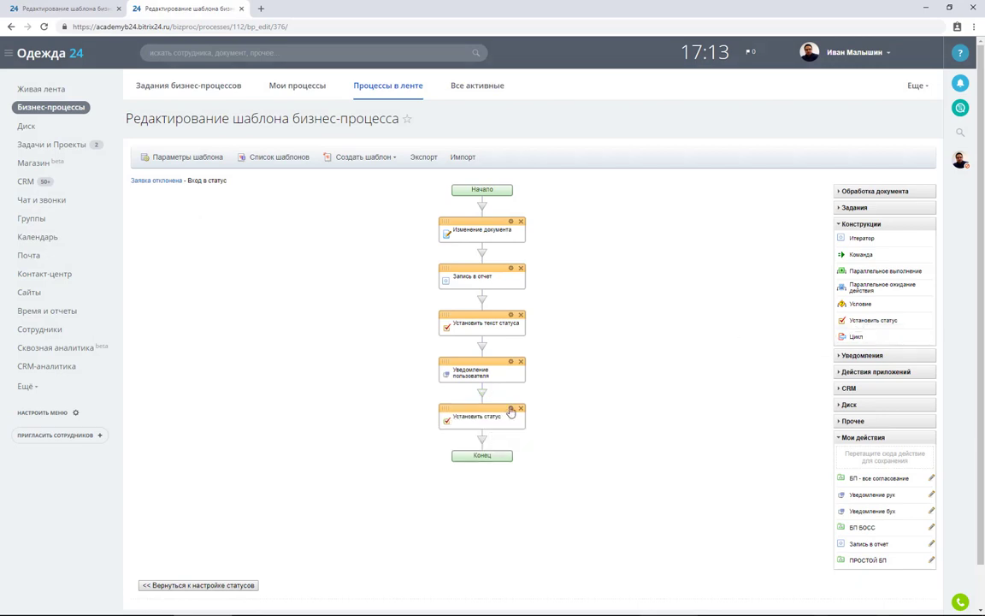
left_click(509, 409)
left_click(556, 287)
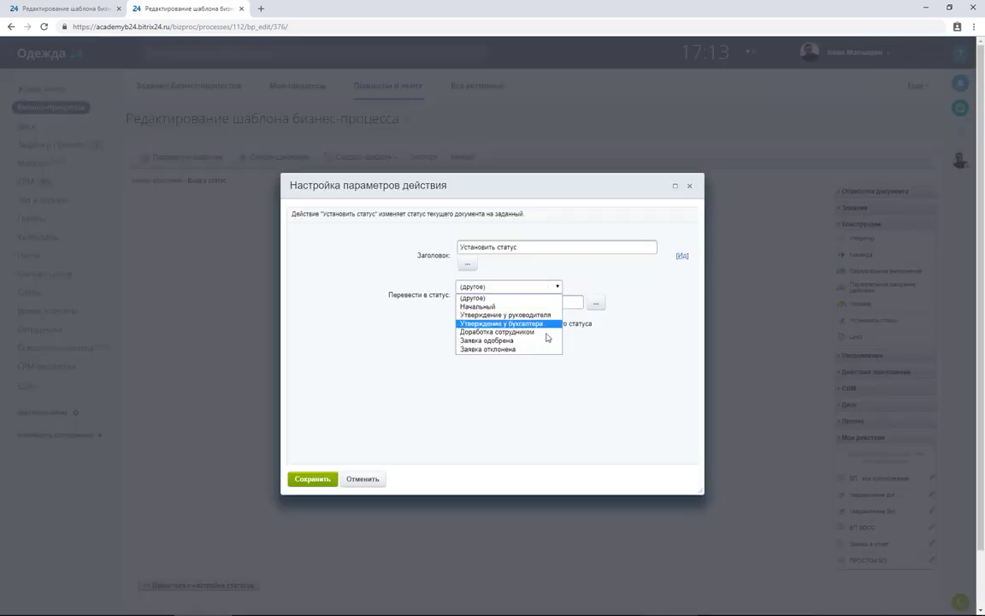
left_click(689, 186)
left_click(520, 410)
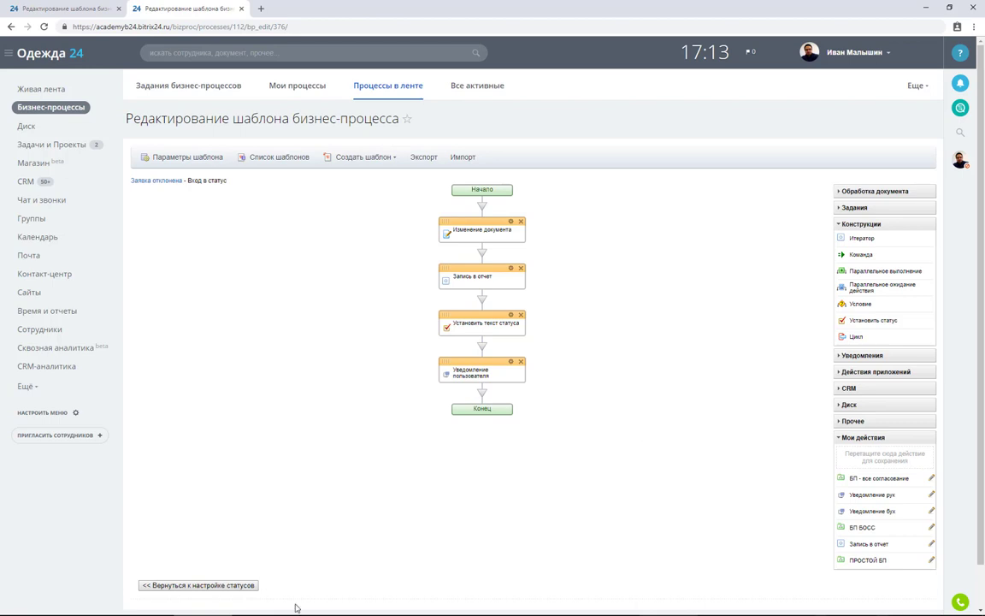
Return to the status diagram and apply the changes to the business process template
left_click(238, 585)
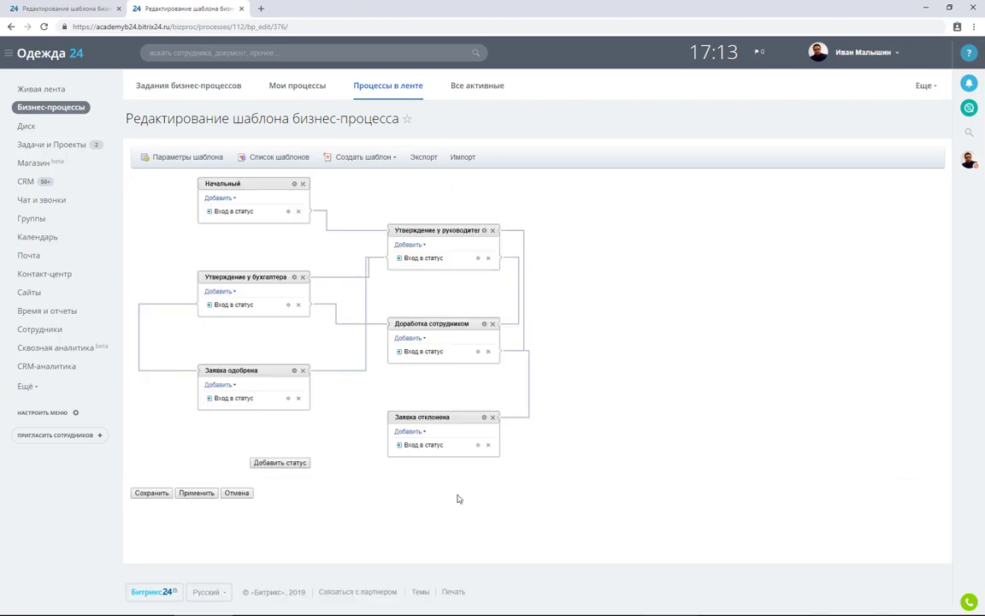
left_click(208, 495)
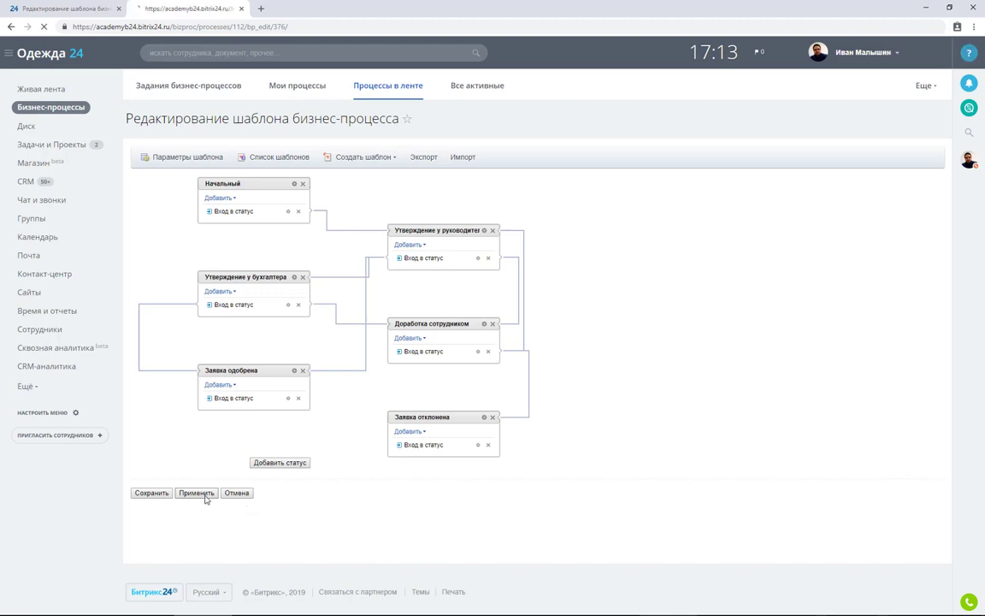